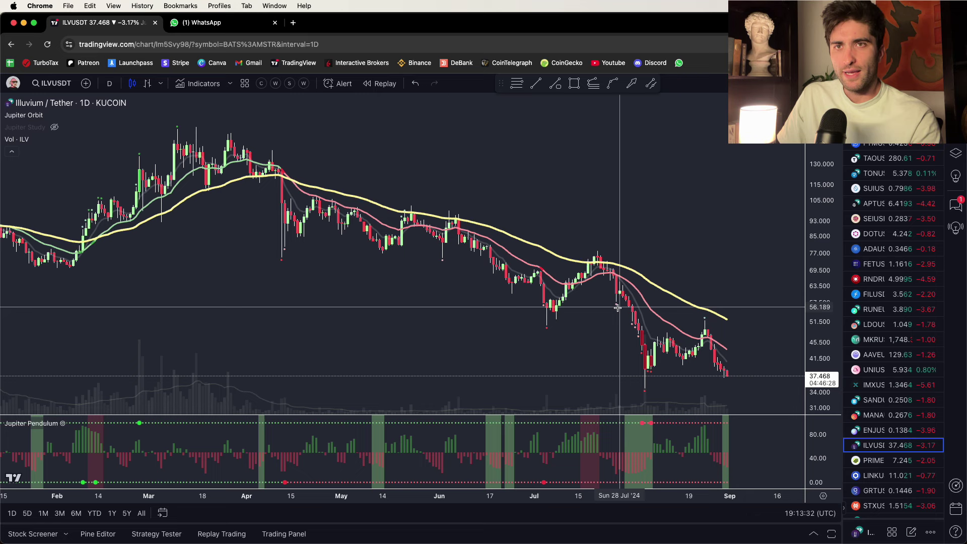
- Draw a rectangle around the early August red dots on the upper Jupiter Pendulum line, from 2 to 10 August 2024
{"action": "left_click", "coordinate": [574, 83]}
{"action": "left_click", "coordinate": [635, 434]}
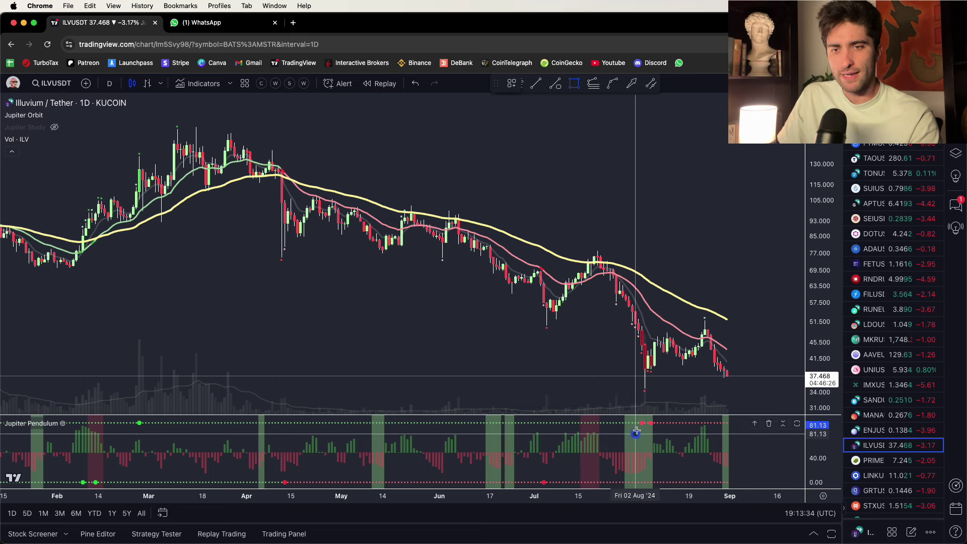
{"action": "left_click", "coordinate": [660, 418]}
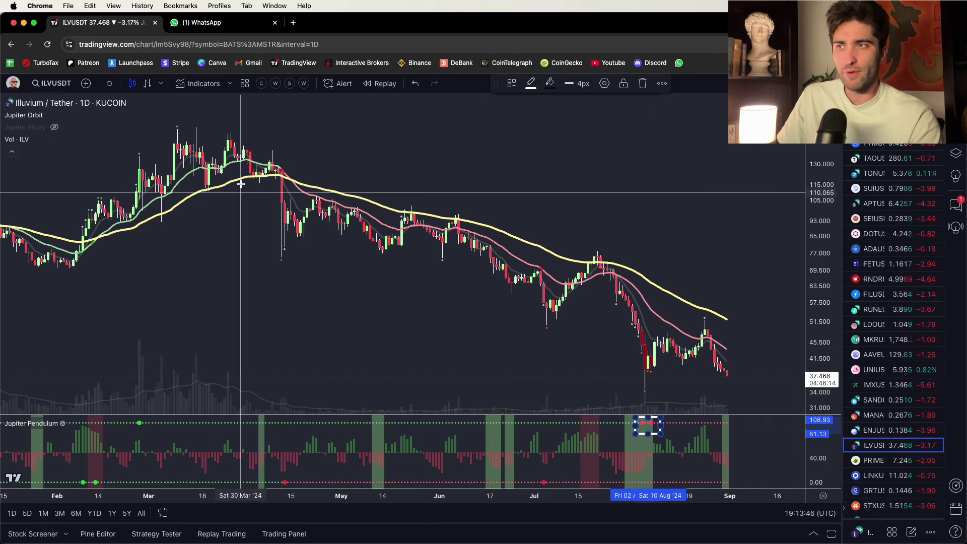
{"action": "left_click", "coordinate": [612, 242]}
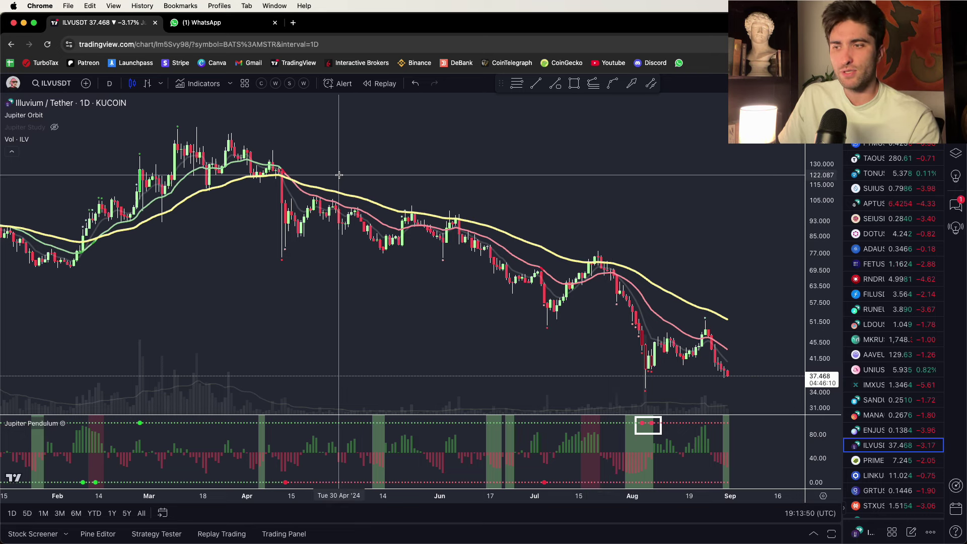
- Move the rectangle from the August dots to enclose the mid-April 2024 red dot on the lower Jupiter Pendulum line
{"action": "scroll", "coordinate": [340, 211], "scroll_direction": "down", "scroll_amount": 2}
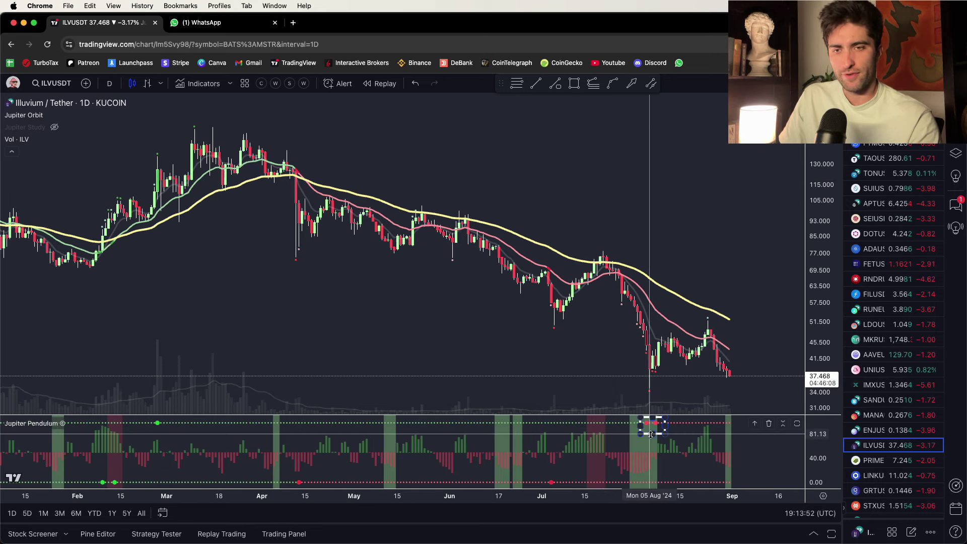
{"action": "mouse_move", "coordinate": [648, 438]}
{"action": "left_mouse_down"}
{"action": "mouse_move", "coordinate": [421, 471]}
{"action": "mouse_move", "coordinate": [324, 471]}
{"action": "mouse_move", "coordinate": [334, 479]}
{"action": "mouse_move", "coordinate": [310, 486]}
{"action": "left_mouse_up"}
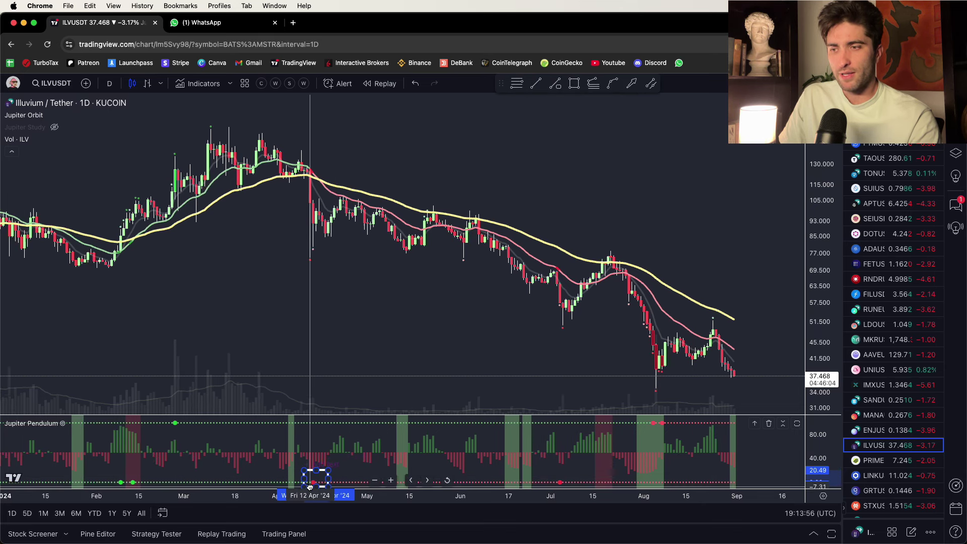
{"action": "scroll", "coordinate": [310, 486], "scroll_direction": "left", "scroll_amount": 1}
{"action": "left_click", "coordinate": [332, 478]}
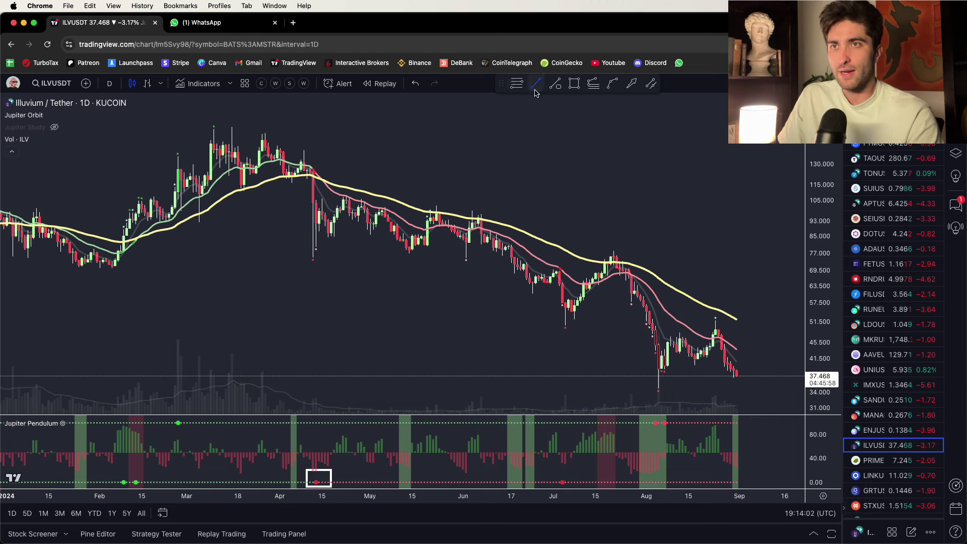
- Draw a temporary trend line along the uptrend from 72.920 on 7 February to 141.995 on 7 April 2024, and delete it
{"action": "left_click", "coordinate": [117, 262]}
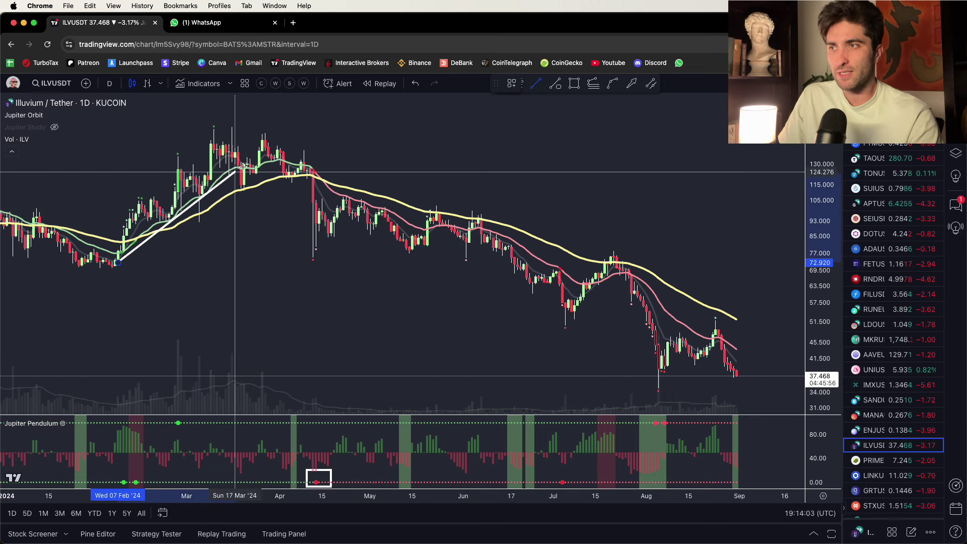
{"action": "left_click", "coordinate": [298, 150]}
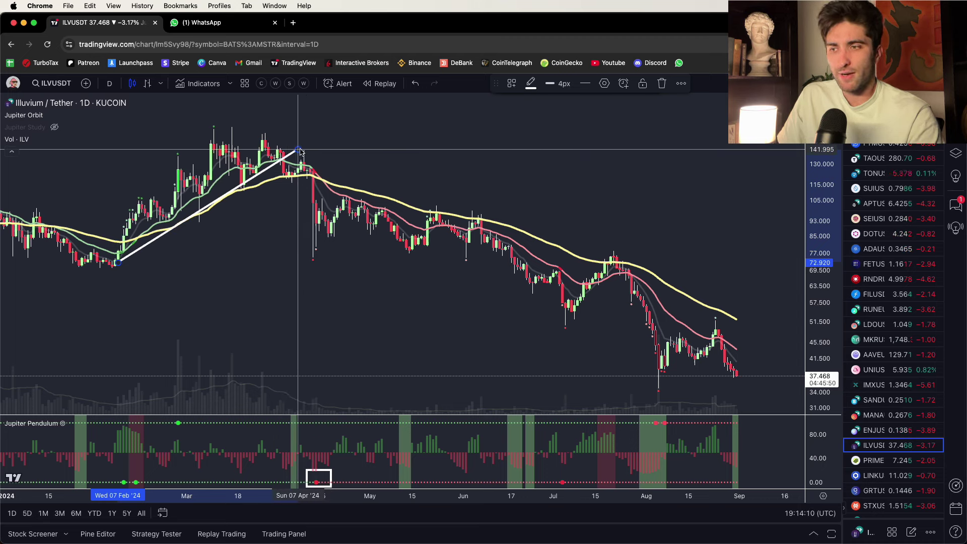
{"action": "key", "text": "BackSpace"}
- Review the timeframe inputs in the Jupiter Pendulum and Jupiter Orbit indicator settings
{"action": "left_click_drag", "start_coordinate": [386, 133], "coordinate": [381, 133]}
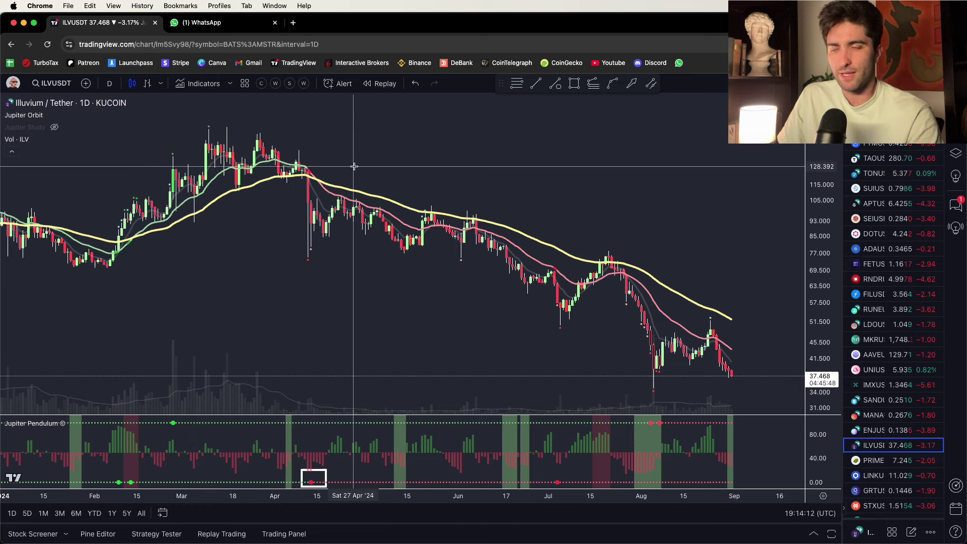
{"action": "scroll", "coordinate": [352, 171], "scroll_direction": "up", "scroll_amount": 1}
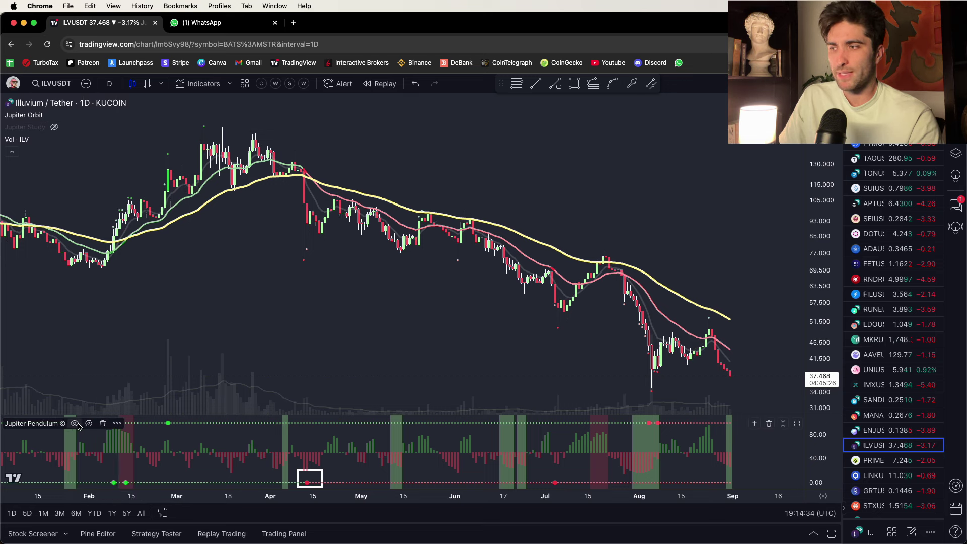
{"action": "left_click", "coordinate": [88, 424]}
{"action": "left_click", "coordinate": [409, 126]}
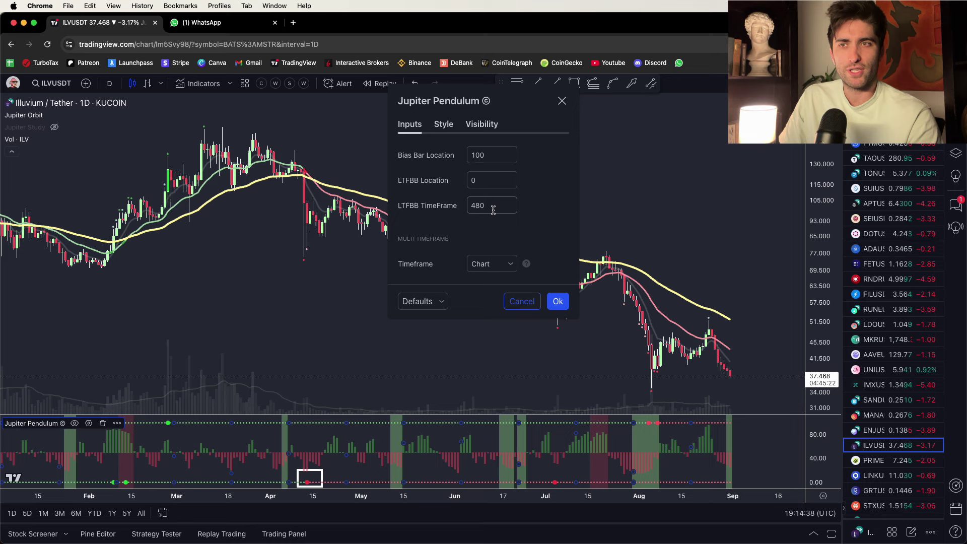
{"action": "left_click", "coordinate": [561, 102]}
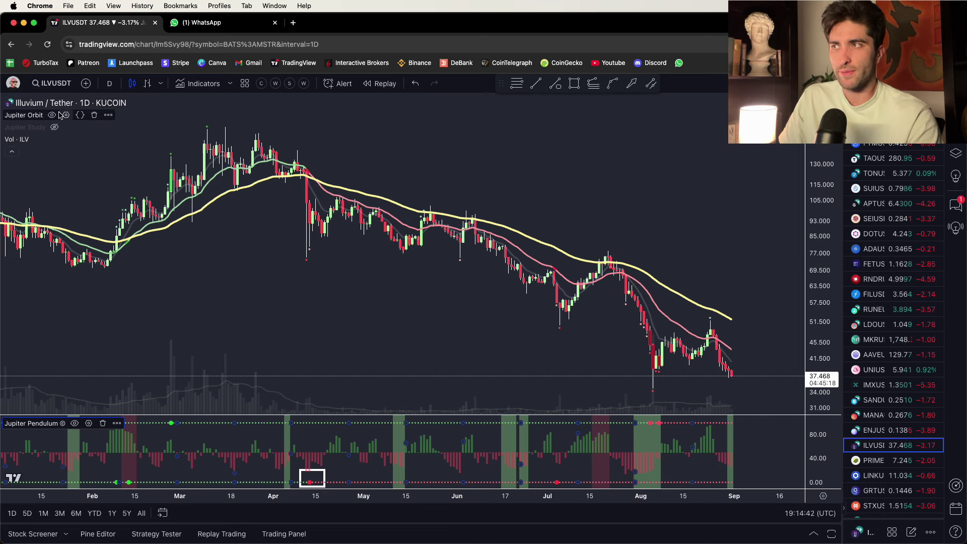
{"action": "left_click", "coordinate": [65, 114]}
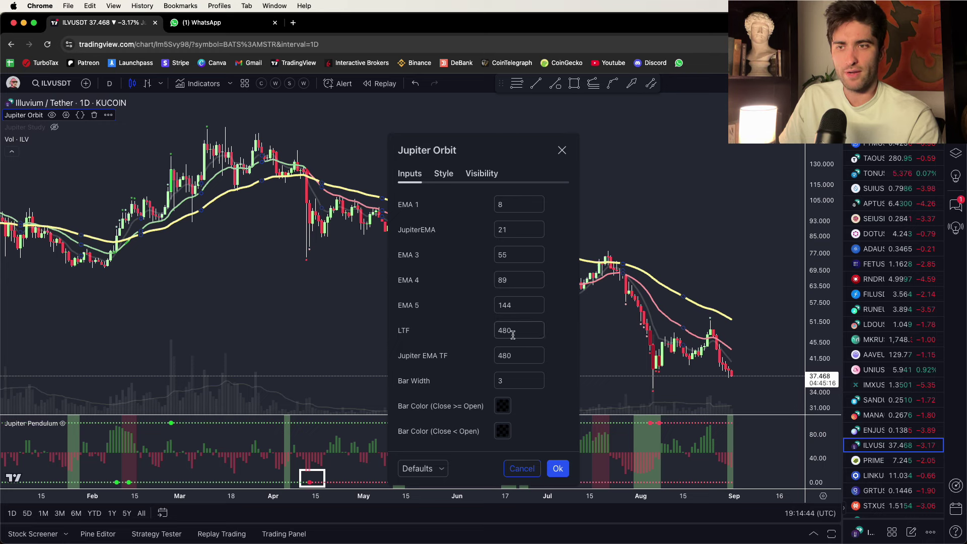
{"action": "left_click", "coordinate": [561, 150]}
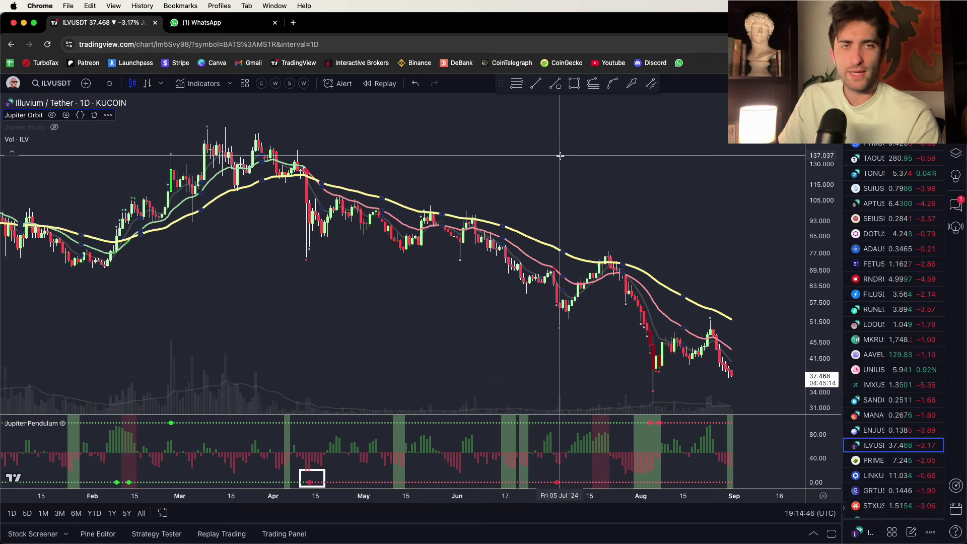
- Draw a rectangle around the price consolidation from 11 September to 22 October 2023, between about 38.757 and 42.282
{"action": "scroll", "coordinate": [348, 139], "scroll_direction": "right", "scroll_amount": 3}
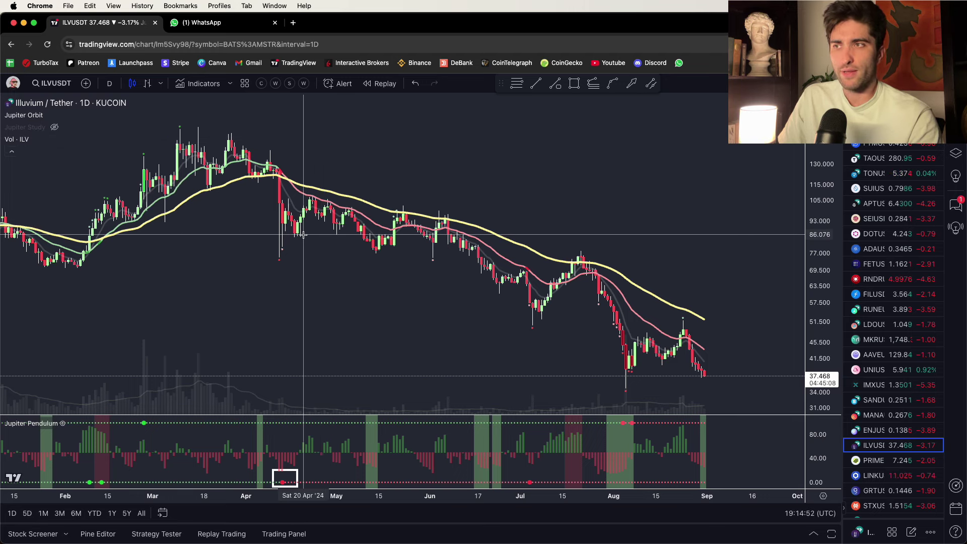
{"action": "scroll", "coordinate": [260, 158], "scroll_direction": "down", "scroll_amount": 5}
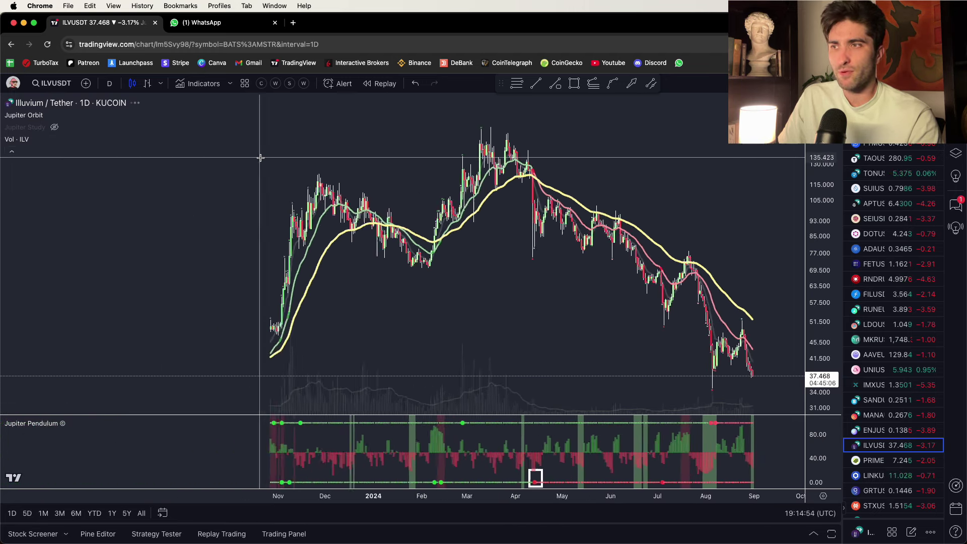
{"action": "scroll", "coordinate": [261, 157], "scroll_direction": "down", "scroll_amount": 2}
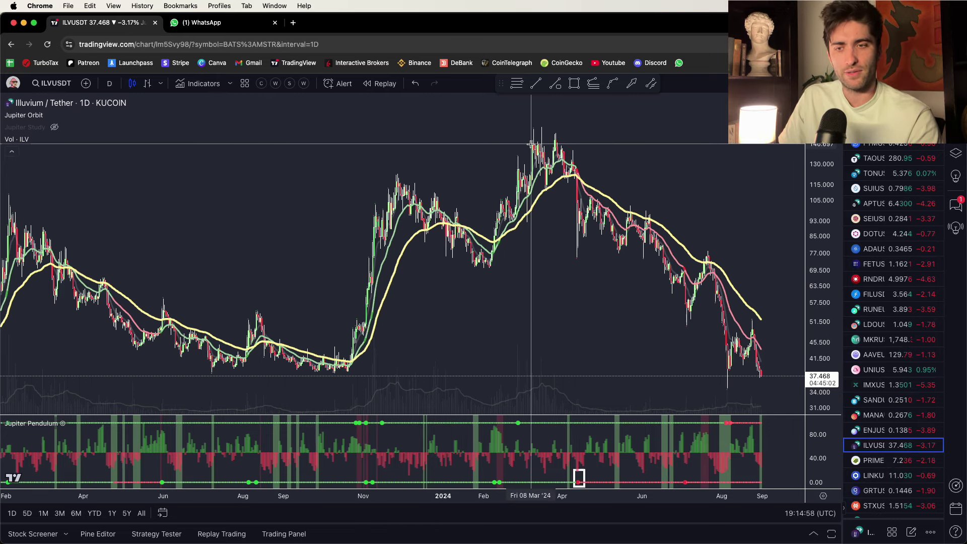
{"action": "left_click_drag", "start_coordinate": [319, 179], "coordinate": [594, 162]}
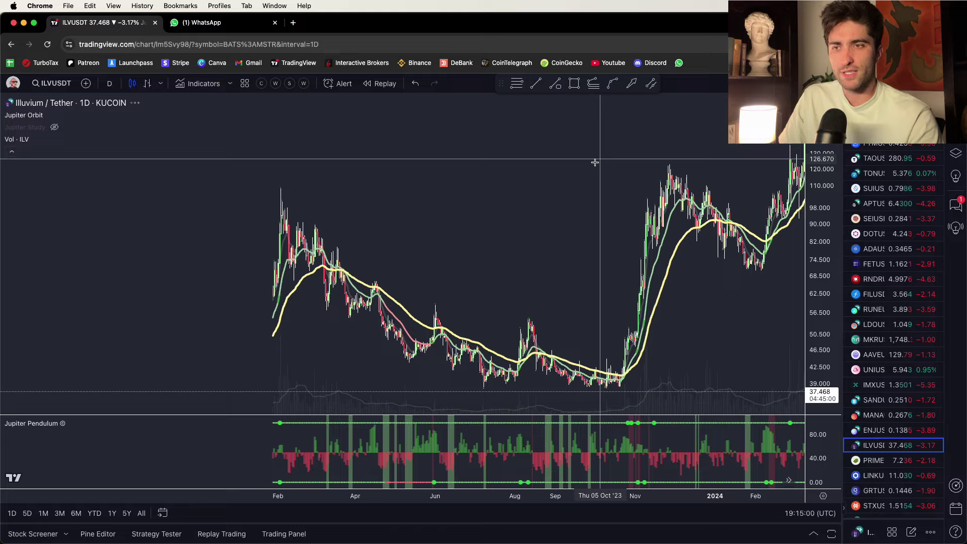
{"action": "scroll", "coordinate": [580, 173], "scroll_direction": "up", "scroll_amount": 5}
{"action": "scroll", "coordinate": [580, 175], "scroll_direction": "up", "scroll_amount": 2}
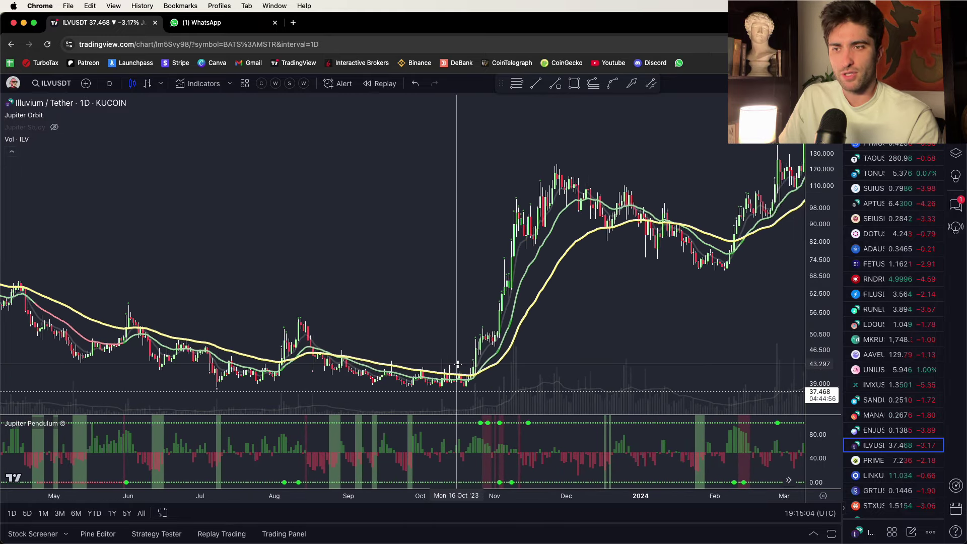
{"action": "left_click", "coordinate": [574, 85]}
{"action": "left_click_drag", "start_coordinate": [471, 384], "coordinate": [372, 369]}
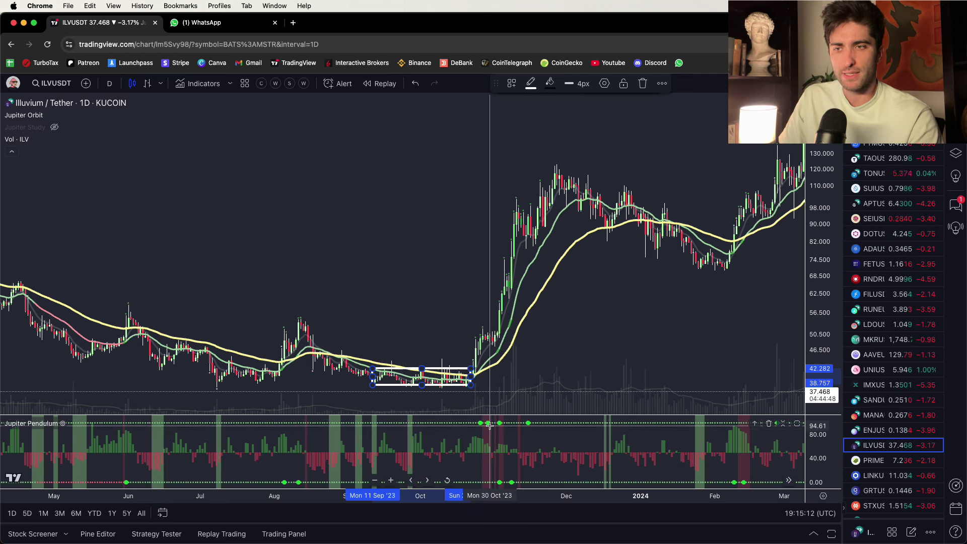
- Draw a Fibonacci retracement from above the late-March 2024 high down to about 75.335 on 26 April, moving its start to 6 April
{"action": "scroll", "coordinate": [443, 382], "scroll_direction": "up", "scroll_amount": 3}
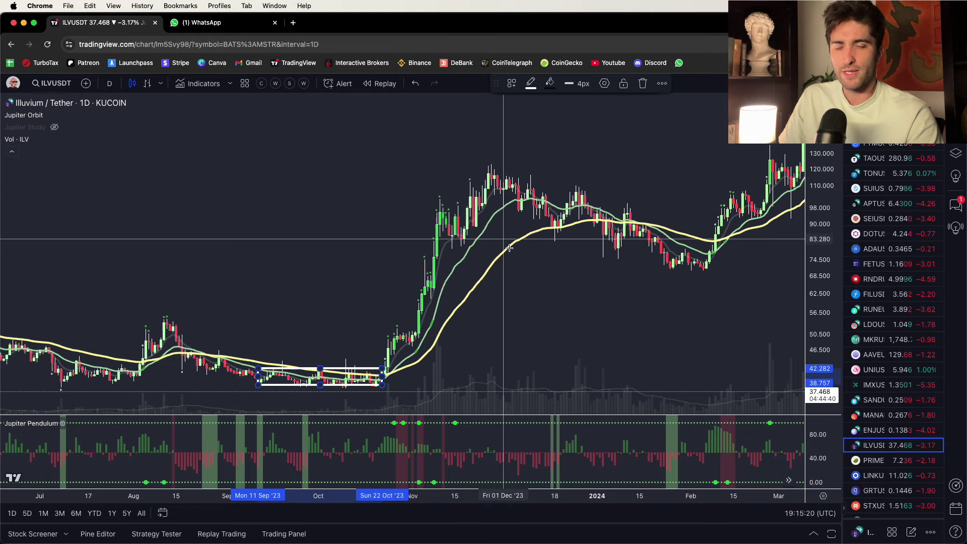
{"action": "left_click_drag", "start_coordinate": [575, 269], "coordinate": [546, 277]}
{"action": "scroll", "coordinate": [547, 278], "scroll_direction": "right", "scroll_amount": 6}
{"action": "scroll", "coordinate": [460, 297], "scroll_direction": "right", "scroll_amount": 4}
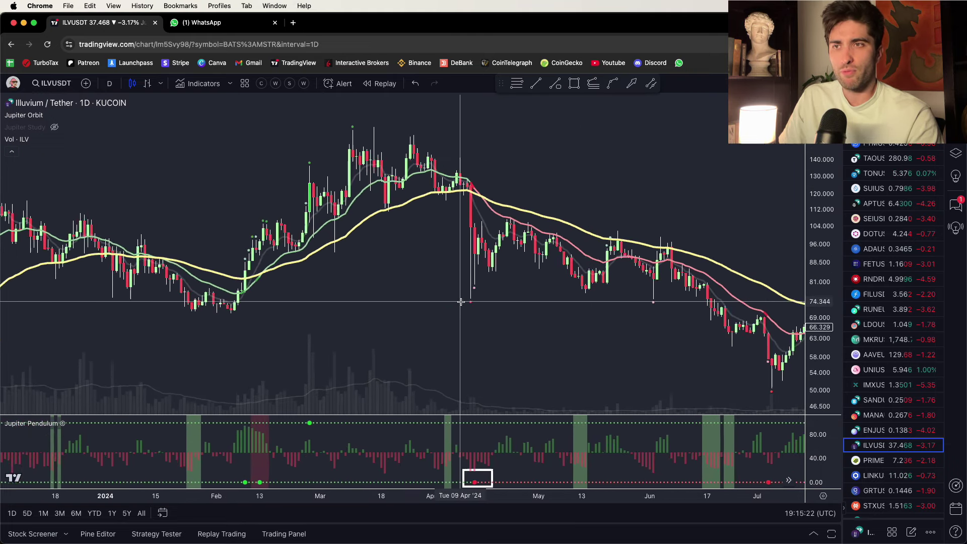
{"action": "scroll", "coordinate": [507, 319], "scroll_direction": "right", "scroll_amount": 3}
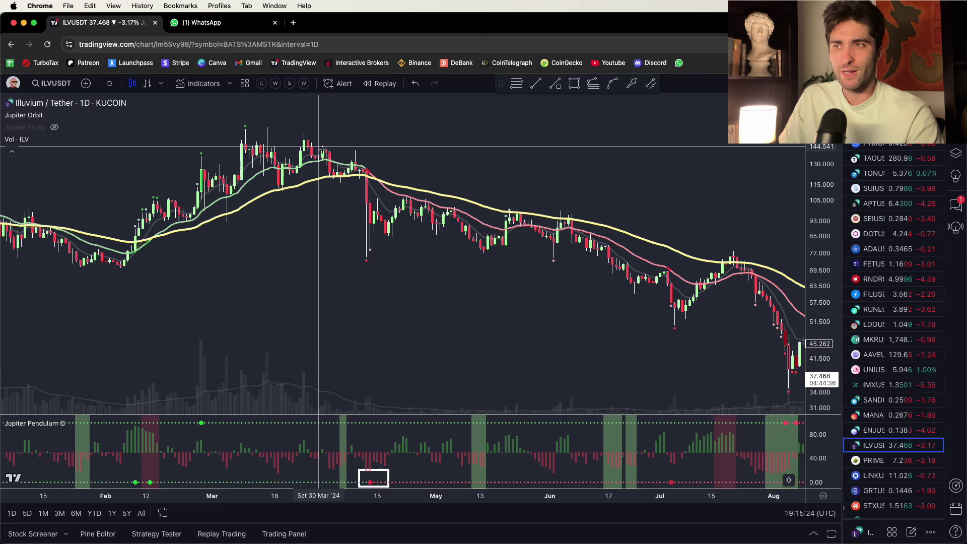
{"action": "scroll", "coordinate": [379, 253], "scroll_direction": "left", "scroll_amount": 3}
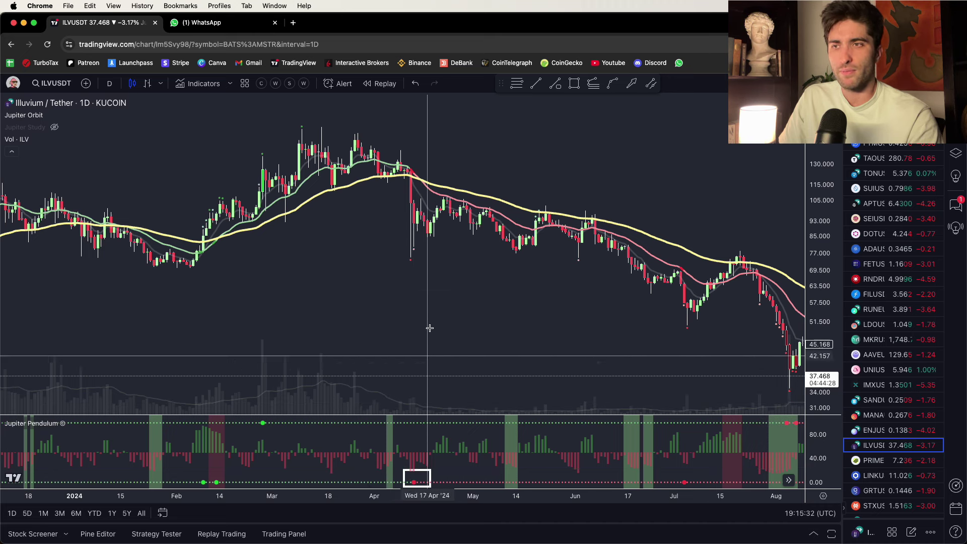
{"action": "scroll", "coordinate": [416, 284], "scroll_direction": "right", "scroll_amount": 5}
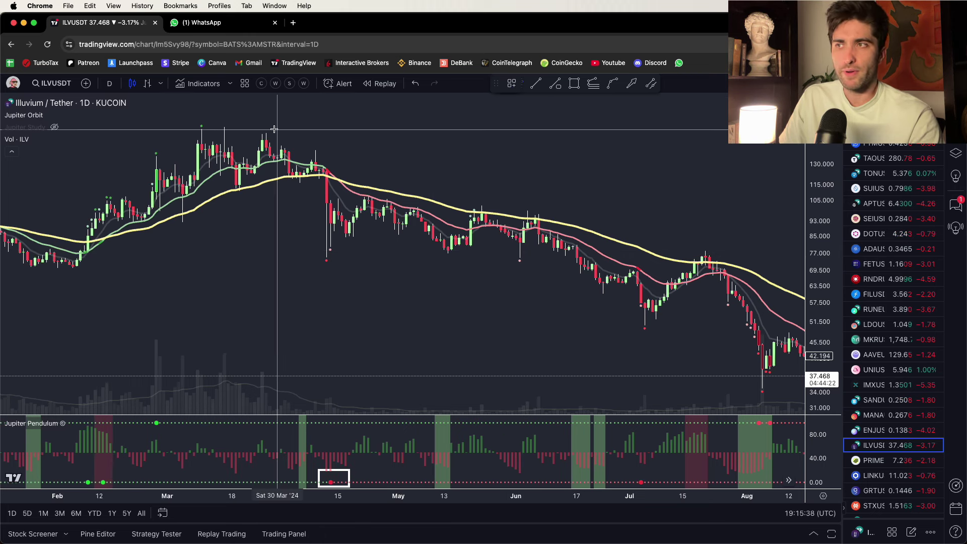
{"action": "left_click", "coordinate": [258, 127]}
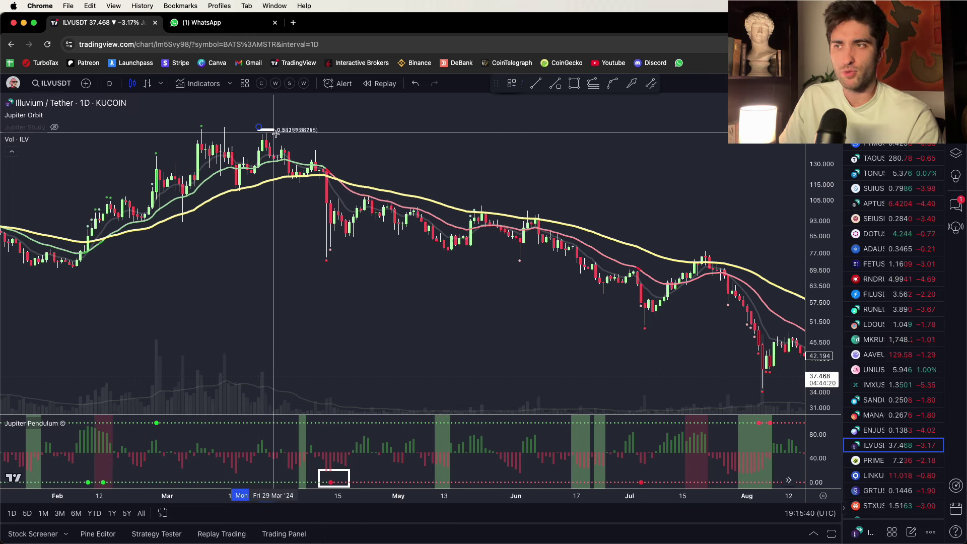
{"action": "left_click", "coordinate": [380, 257]}
{"action": "left_click_drag", "start_coordinate": [258, 127], "coordinate": [303, 127]}
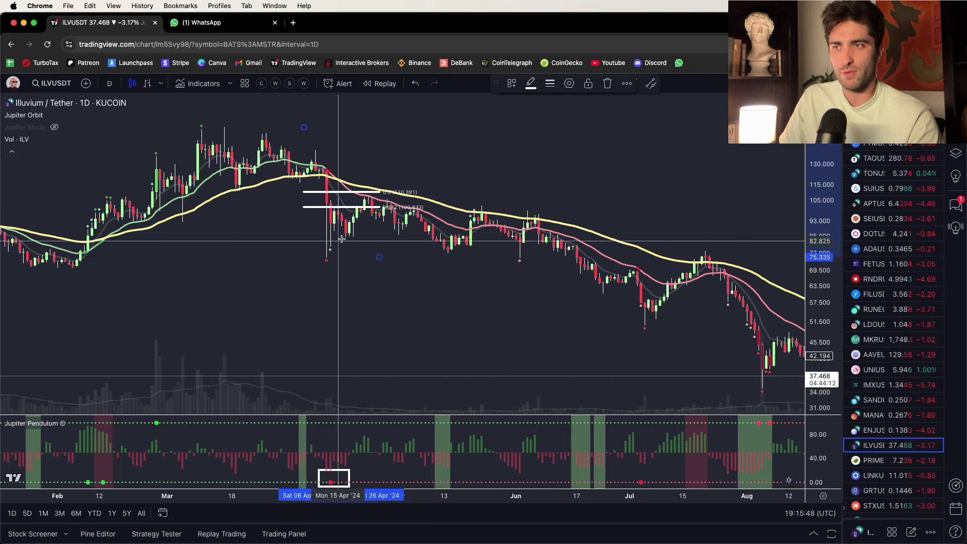
- Examine the price action around the retracement levels, the moving averages and the boxed mid-April signal through the April-to-August decline
{"action": "left_click_drag", "start_coordinate": [370, 200], "coordinate": [445, 144]}
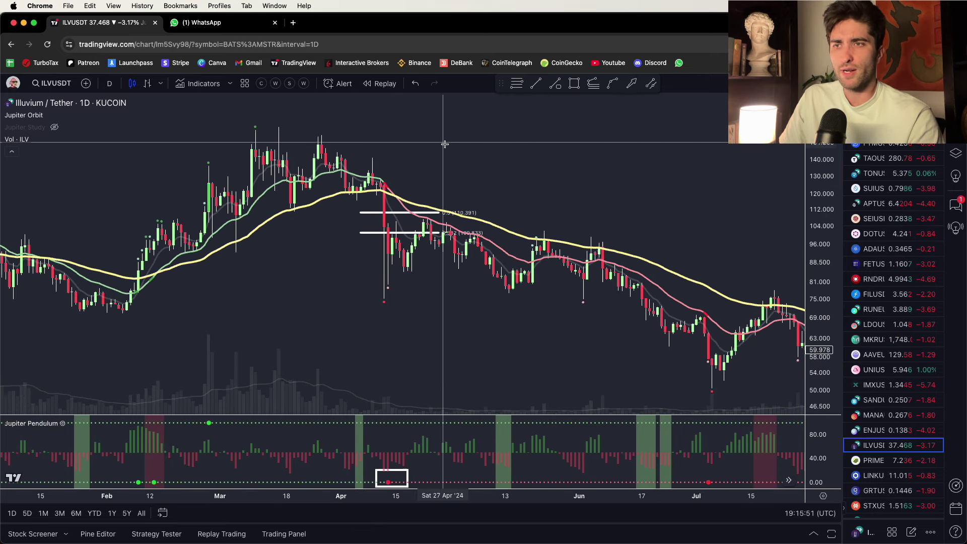
{"action": "scroll", "coordinate": [443, 143], "scroll_direction": "up", "scroll_amount": 1}
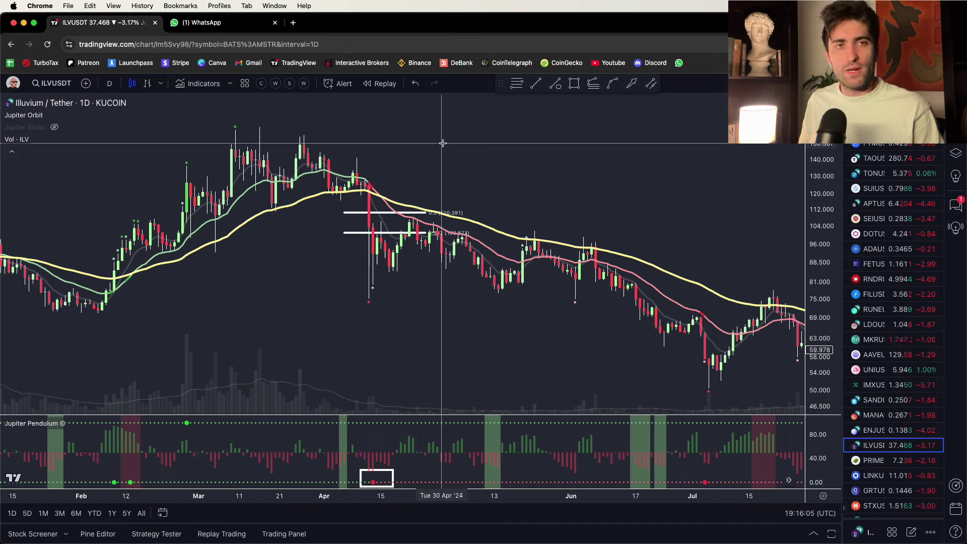
{"action": "left_click", "coordinate": [419, 213]}
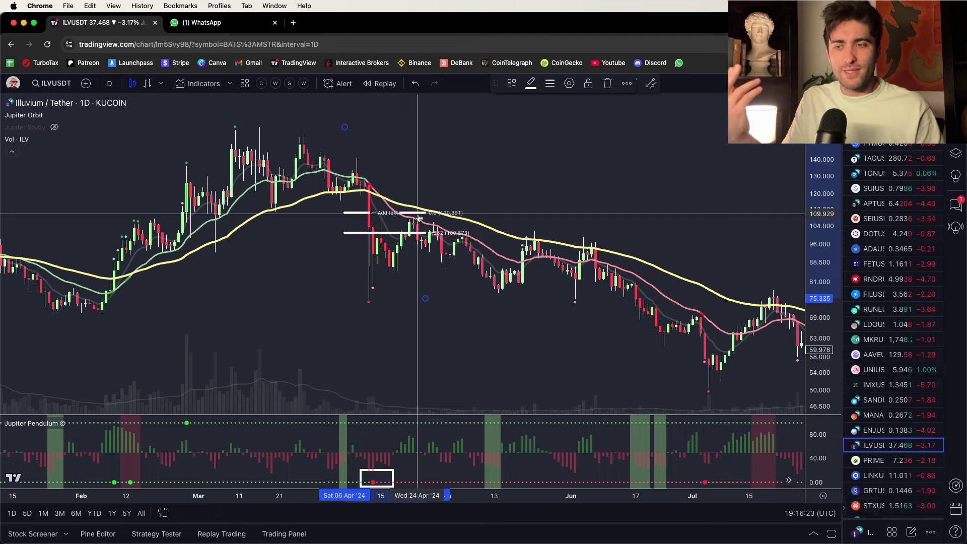
{"action": "left_click_drag", "start_coordinate": [416, 198], "coordinate": [397, 201]}
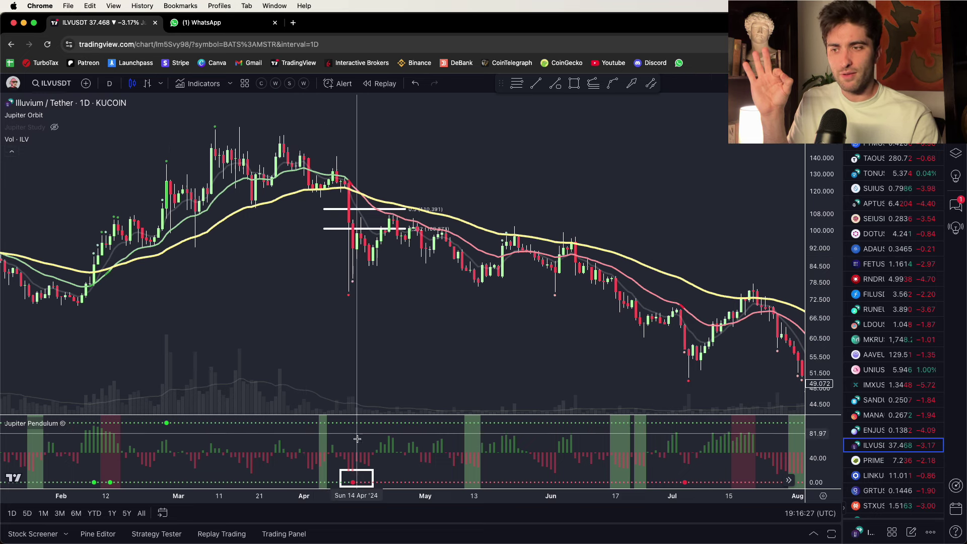
{"action": "left_click", "coordinate": [360, 487]}
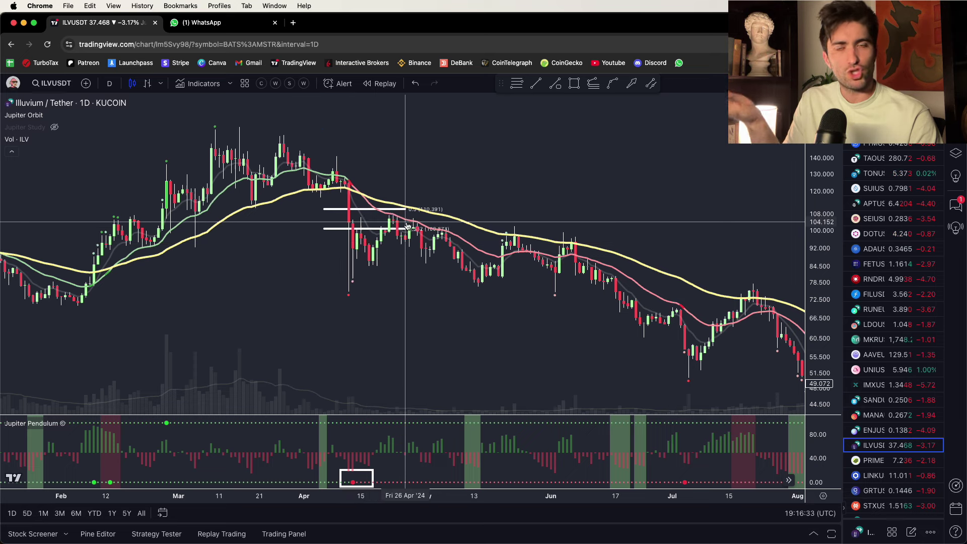
{"action": "left_click_drag", "start_coordinate": [439, 179], "coordinate": [423, 179]}
{"action": "scroll", "coordinate": [456, 189], "scroll_direction": "up", "scroll_amount": 2}
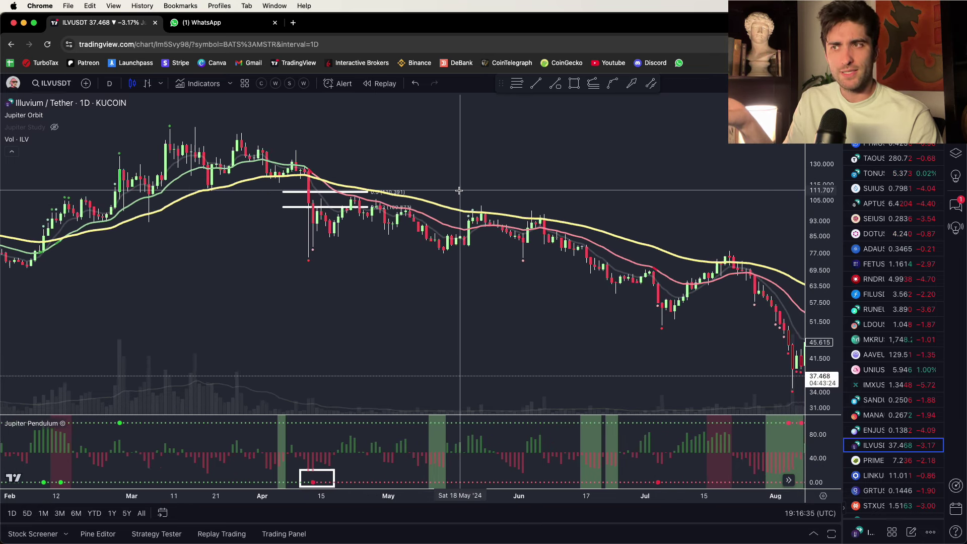
{"action": "scroll", "coordinate": [678, 215], "scroll_direction": "left", "scroll_amount": 3}
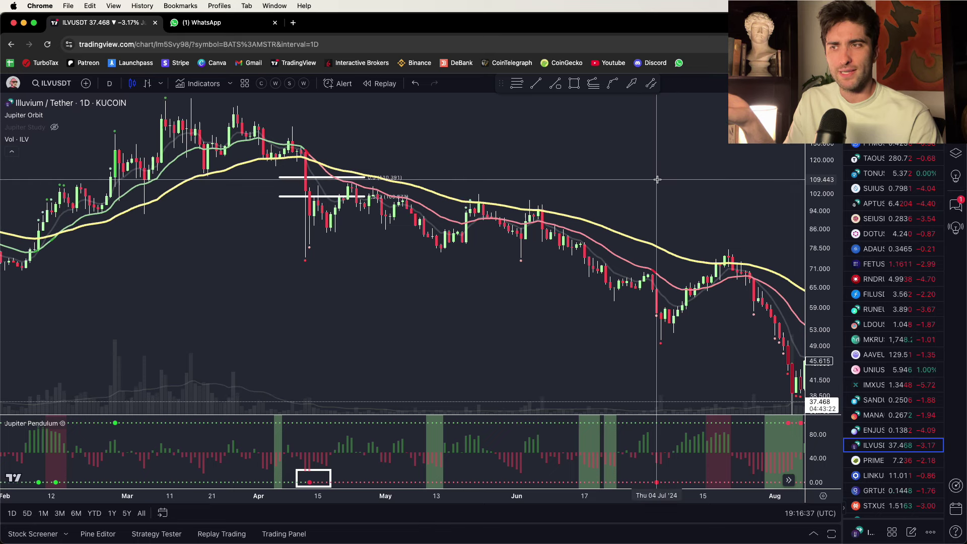
{"action": "scroll", "coordinate": [594, 198], "scroll_direction": "right", "scroll_amount": 1}
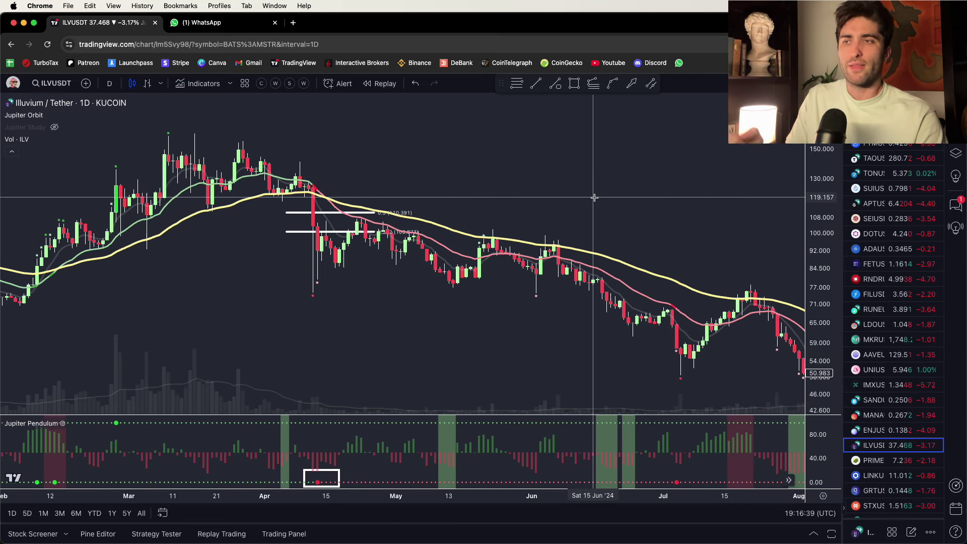
- Examine the late-April 2024 candles where price retraces to the 0.382 and 0.5 Fibonacci levels and the moving averages
{"action": "scroll", "coordinate": [594, 197], "scroll_direction": "up", "scroll_amount": 2}
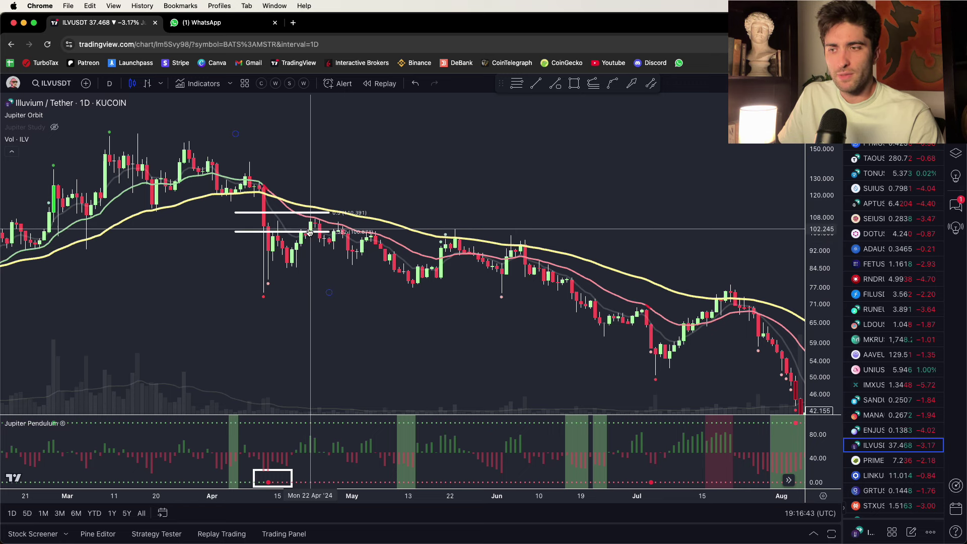
{"action": "scroll", "coordinate": [313, 235], "scroll_direction": "right", "scroll_amount": 3}
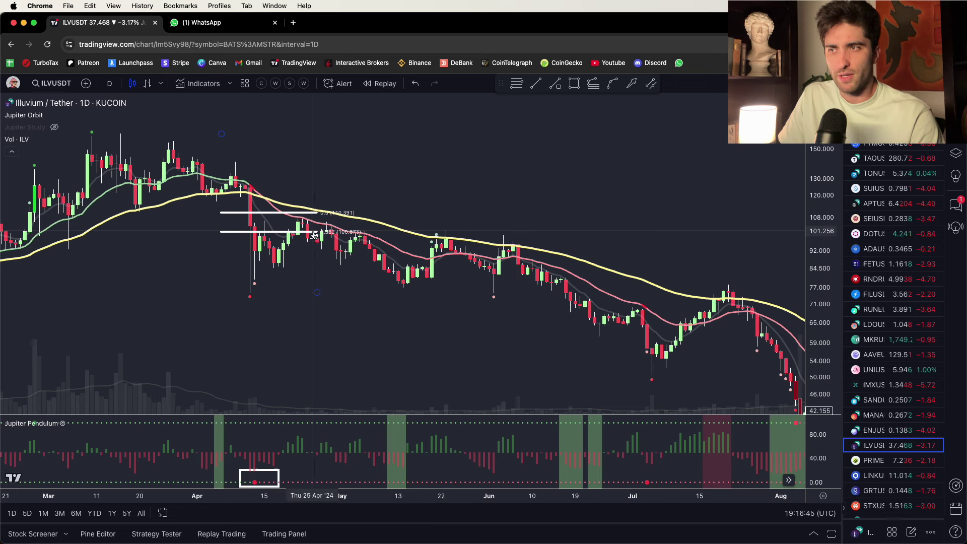
{"action": "scroll", "coordinate": [296, 230], "scroll_direction": "down", "scroll_amount": 1}
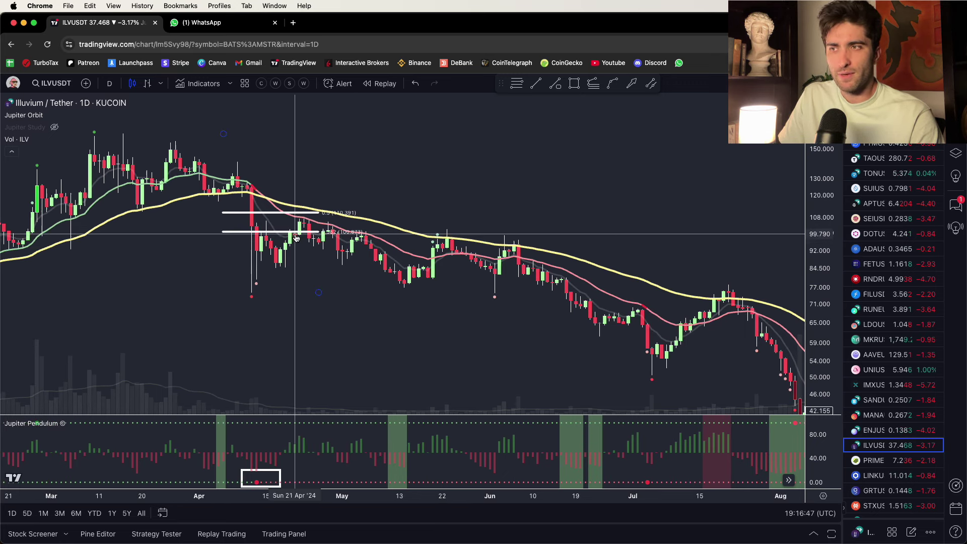
{"action": "scroll", "coordinate": [296, 239], "scroll_direction": "left", "scroll_amount": 2}
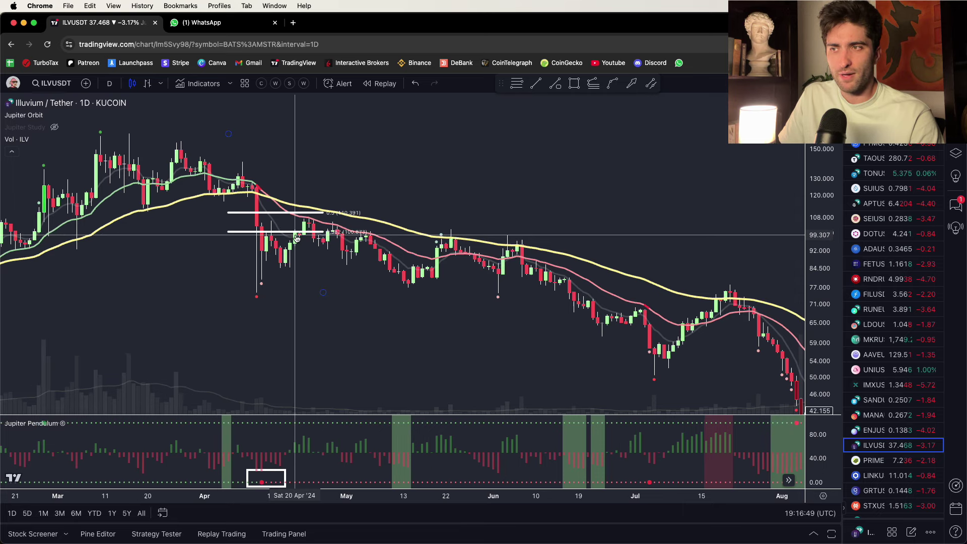
{"action": "scroll", "coordinate": [306, 229], "scroll_direction": "right", "scroll_amount": 1}
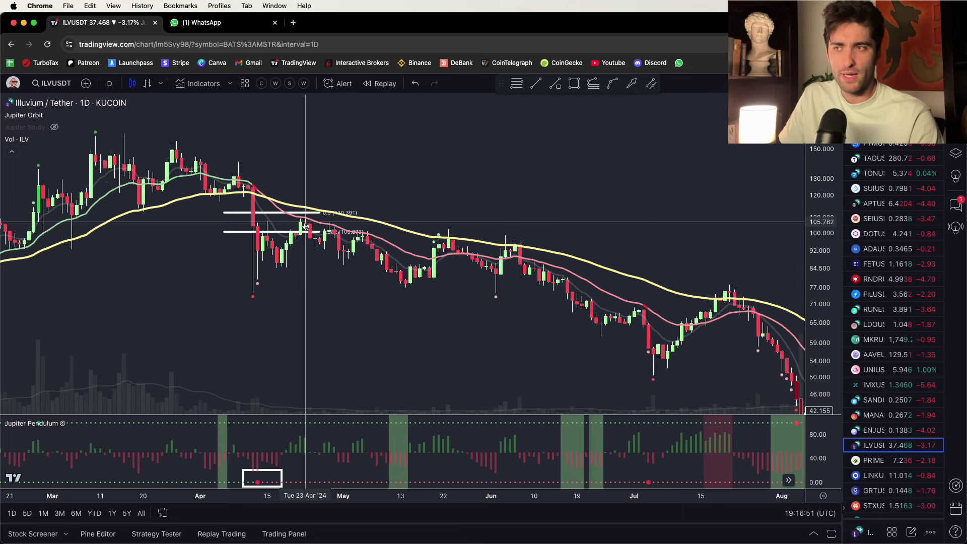
{"action": "scroll", "coordinate": [305, 226], "scroll_direction": "left", "scroll_amount": 1}
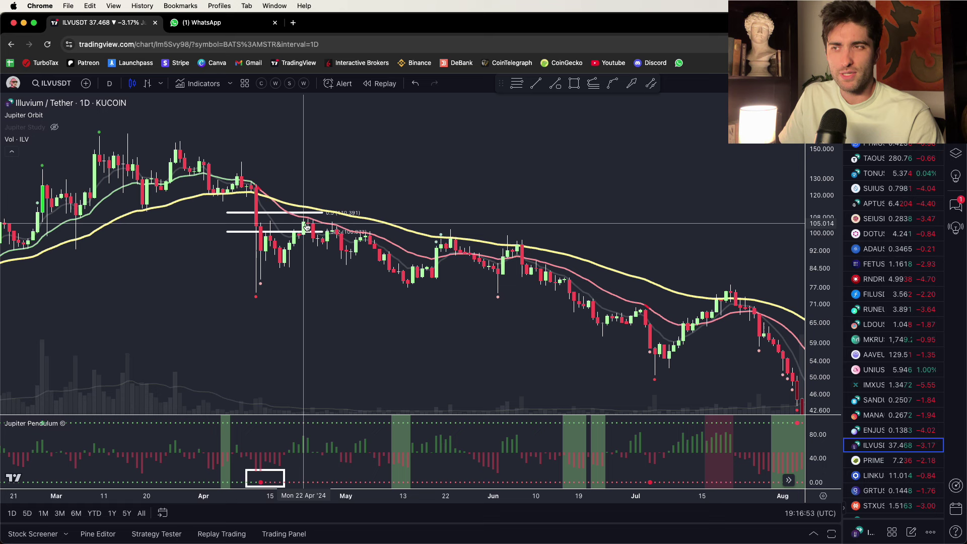
{"action": "scroll", "coordinate": [306, 226], "scroll_direction": "up", "scroll_amount": 2}
{"action": "scroll", "coordinate": [302, 216], "scroll_direction": "down", "scroll_amount": 1}
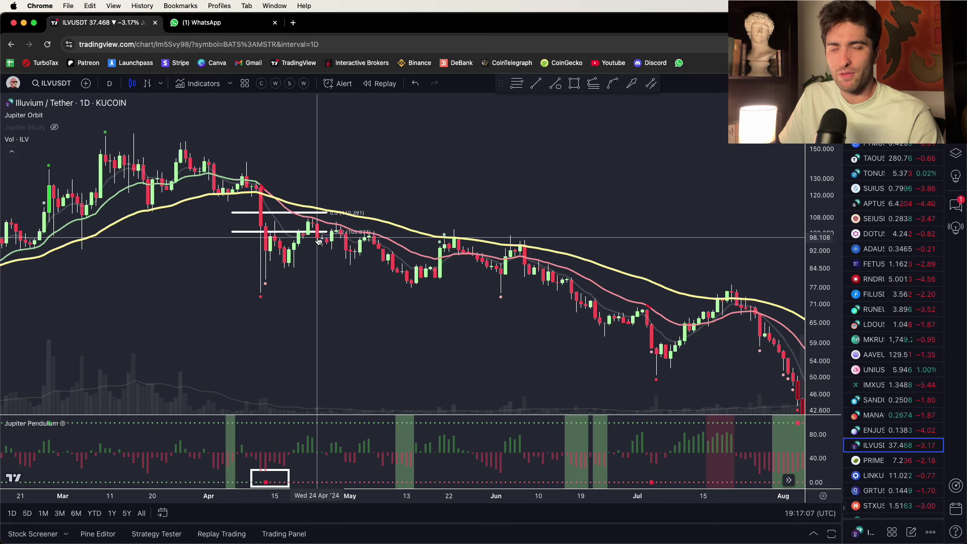
{"action": "scroll", "coordinate": [319, 242], "scroll_direction": "up", "scroll_amount": 2}
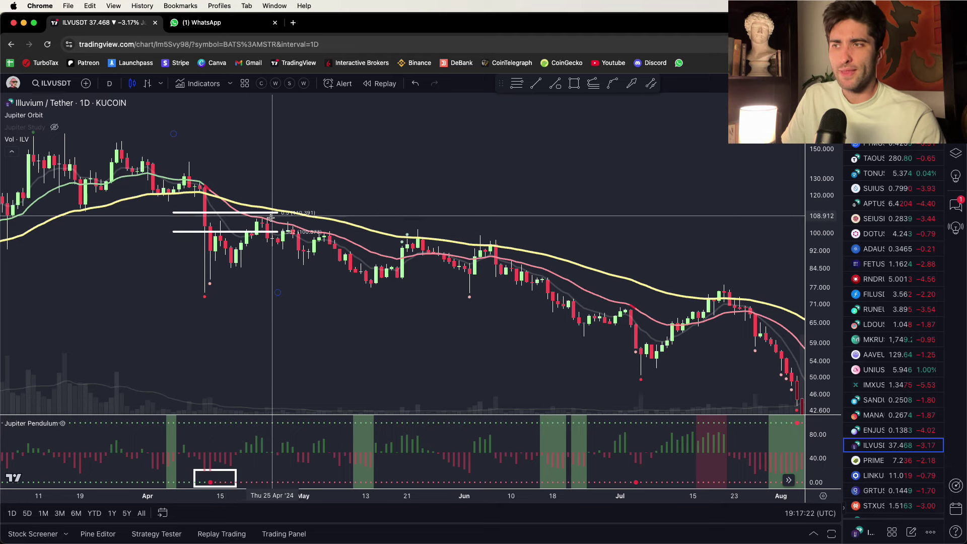
- Measure from the late-April retracement candle at about 97.869 up to the yellow moving average at about 113.505
{"action": "left_click", "coordinate": [555, 84]}
{"action": "left_click", "coordinate": [267, 238]}
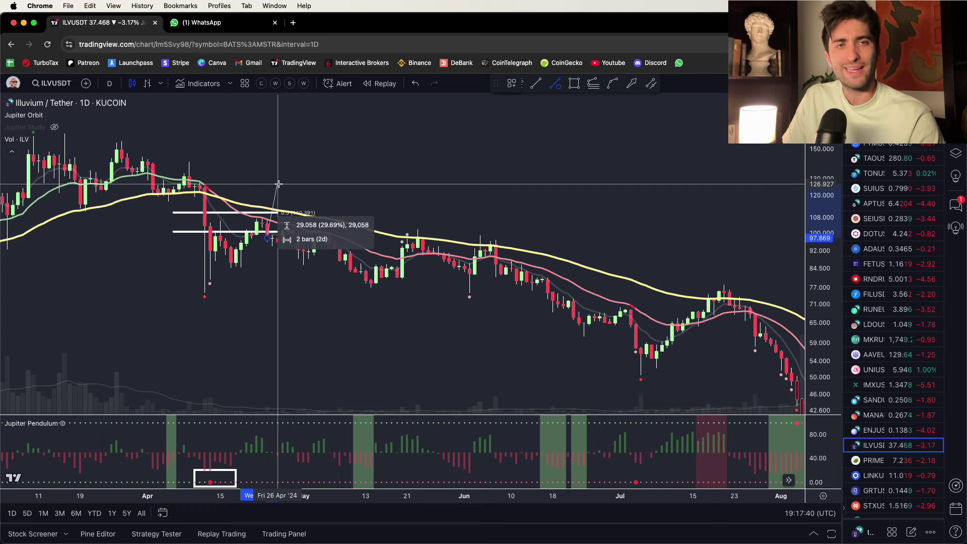
{"action": "scroll", "coordinate": [279, 185], "scroll_direction": "left", "scroll_amount": 3}
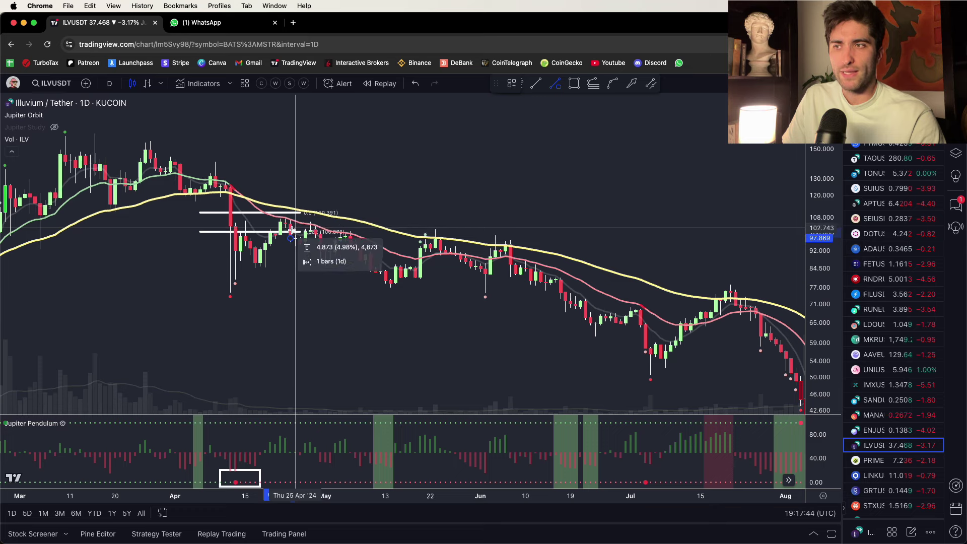
{"action": "key", "text": "Escape"}
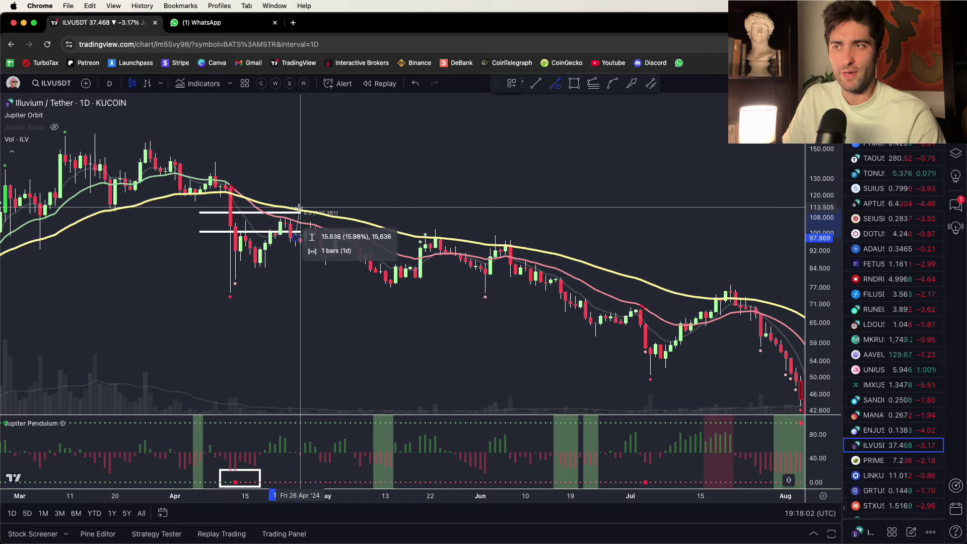
{"action": "left_click", "coordinate": [300, 206]}
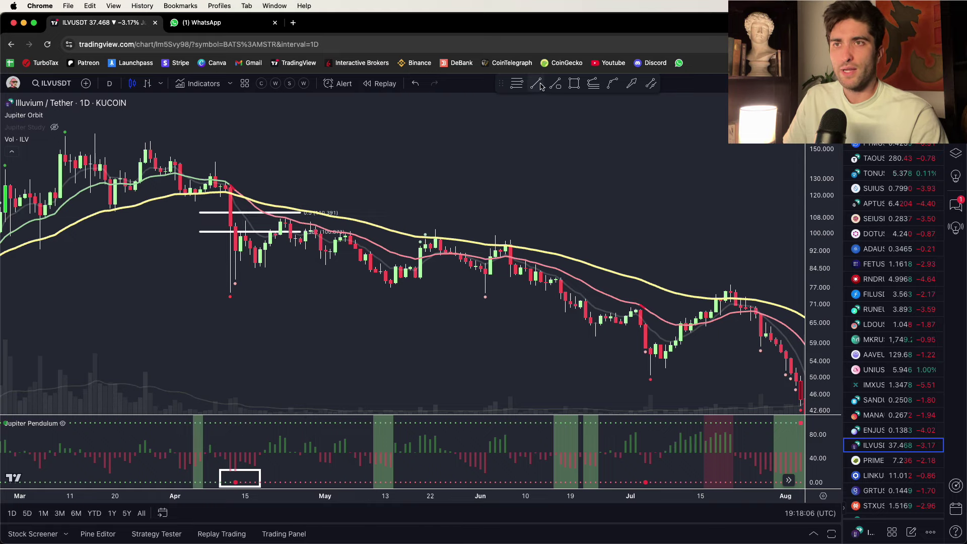
- Measure the price decline from about 98.108 on 26 April 2024 down to about 37.302 on 4 September 2024
{"action": "left_click", "coordinate": [300, 237]}
{"action": "scroll", "coordinate": [540, 295], "scroll_direction": "down", "scroll_amount": 4}
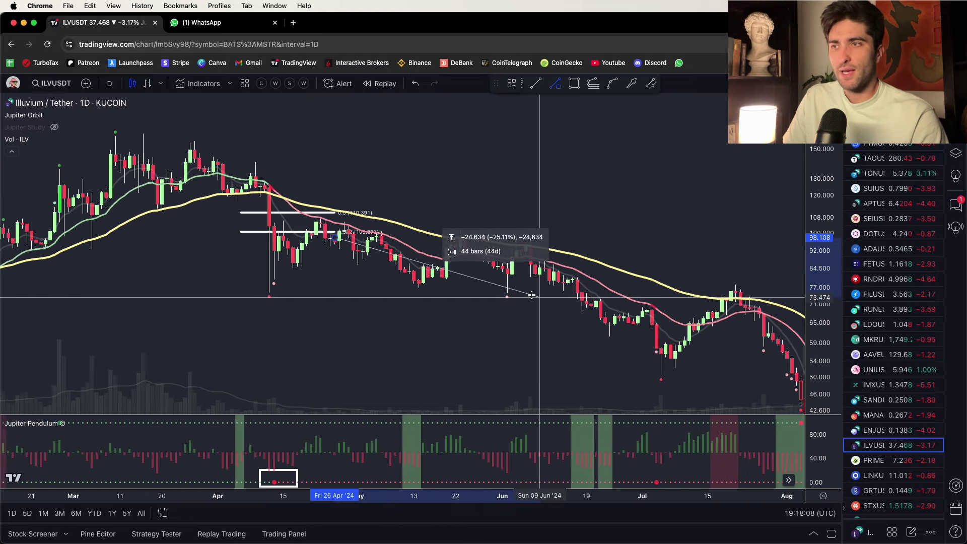
{"action": "scroll", "coordinate": [597, 318], "scroll_direction": "down", "scroll_amount": 1}
{"action": "left_click", "coordinate": [731, 383]}
{"action": "left_click_drag", "start_coordinate": [745, 365], "coordinate": [529, 310]}
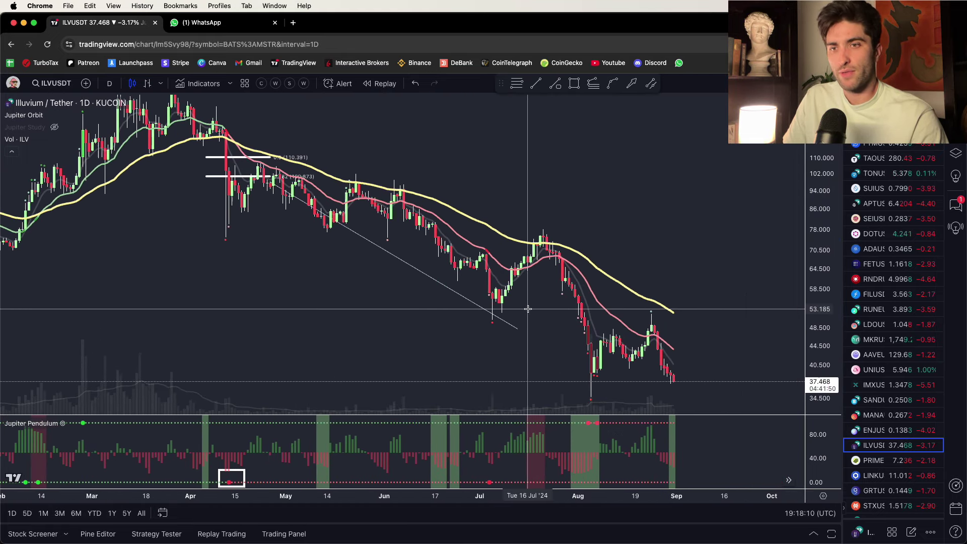
{"action": "left_click", "coordinate": [689, 385]}
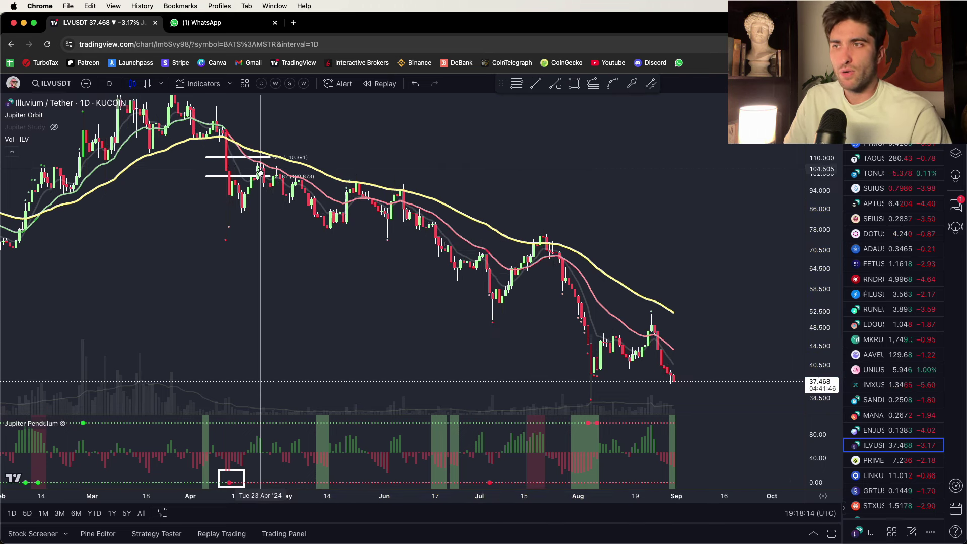
- Review the retests of the moving averages during the decline and switch the chart timeframe to 4 hours
{"action": "scroll", "coordinate": [497, 158], "scroll_direction": "left", "scroll_amount": 5}
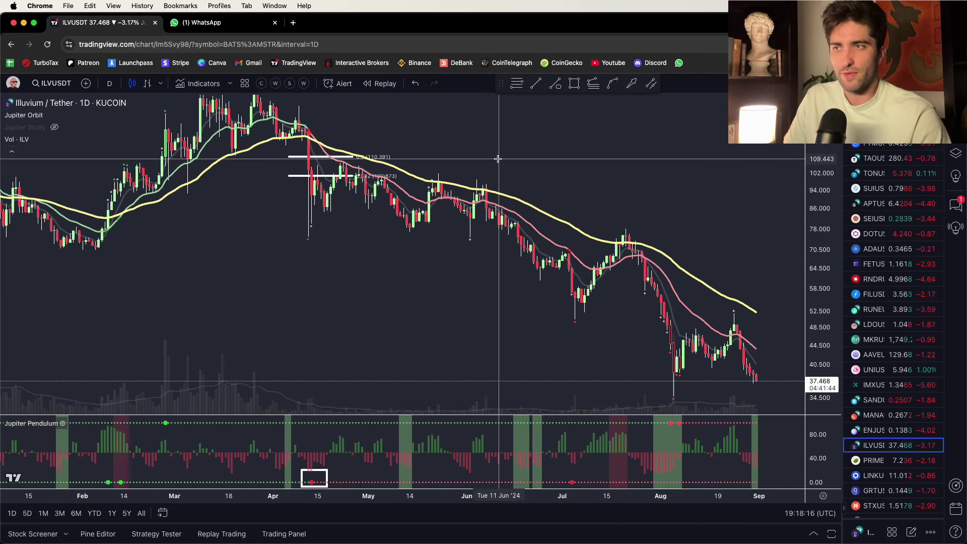
{"action": "scroll", "coordinate": [437, 153], "scroll_direction": "up", "scroll_amount": 2}
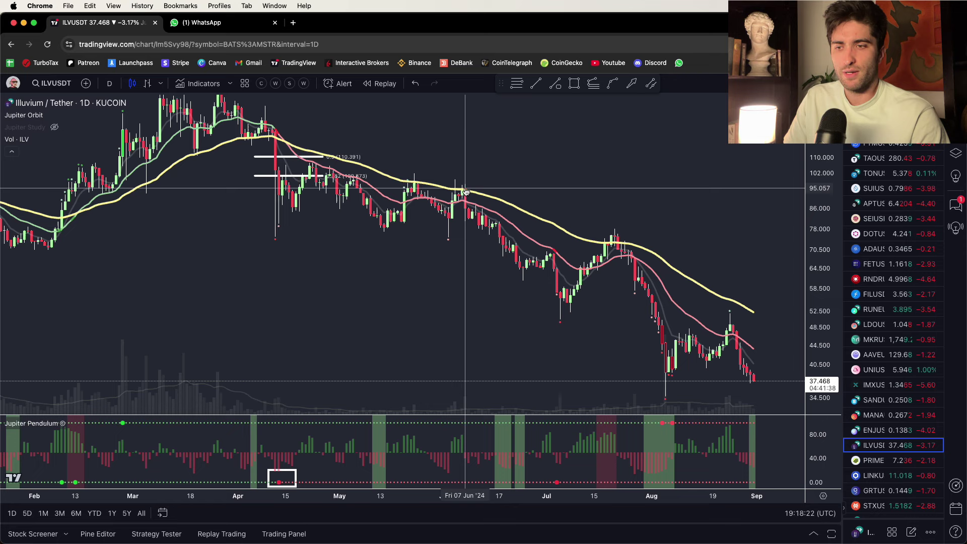
{"action": "scroll", "coordinate": [455, 191], "scroll_direction": "left", "scroll_amount": 5}
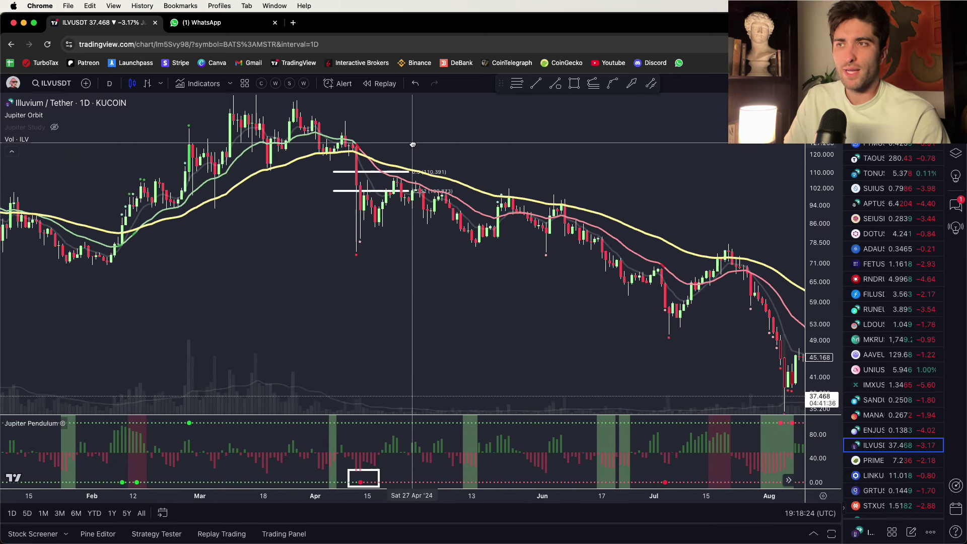
{"action": "scroll", "coordinate": [408, 189], "scroll_direction": "up", "scroll_amount": 1}
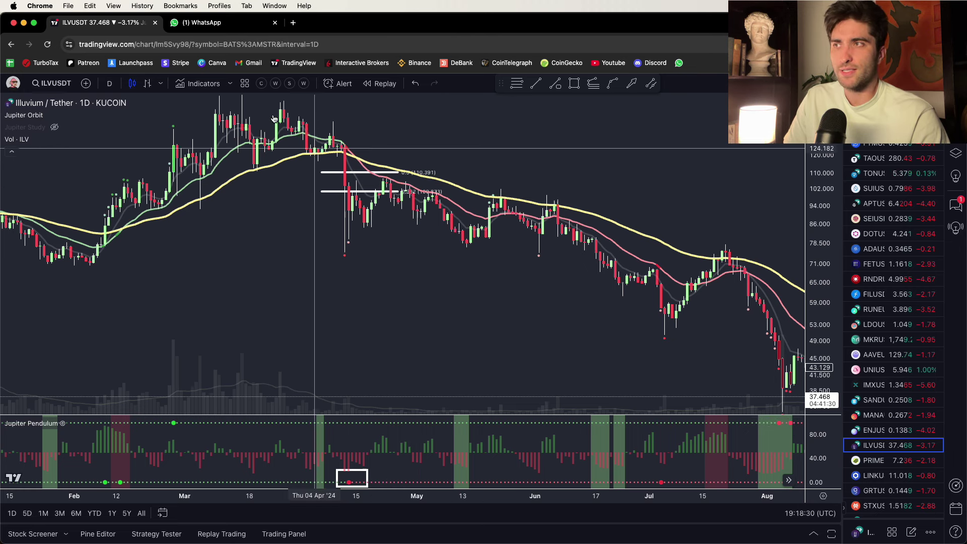
{"action": "left_click", "coordinate": [108, 83]}
{"action": "left_click", "coordinate": [119, 304]}
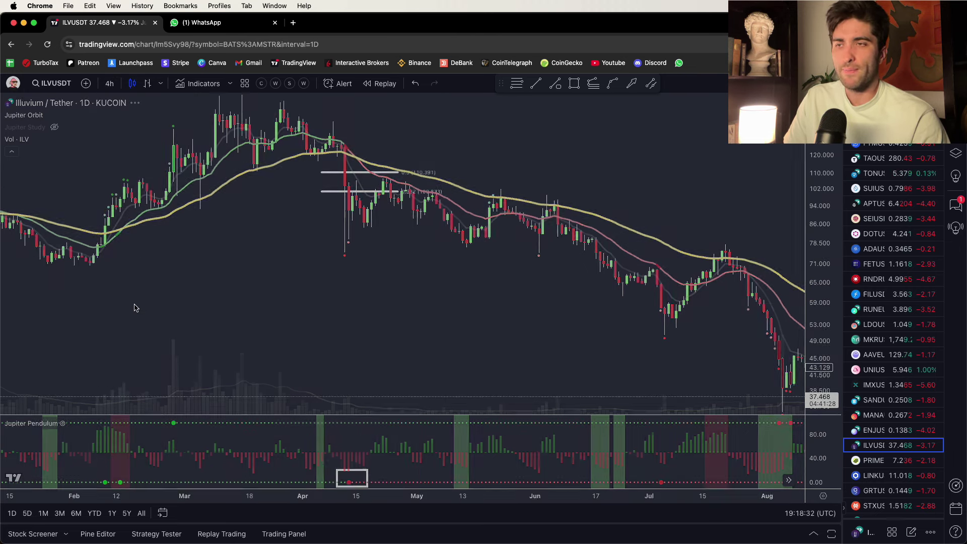
- Draw a descending trend line over the Jupiter Pendulum histogram peaks from 19 to 23 April 2024, from about 89.56 to 71.87
{"action": "scroll", "coordinate": [226, 272], "scroll_direction": "down", "scroll_amount": 1}
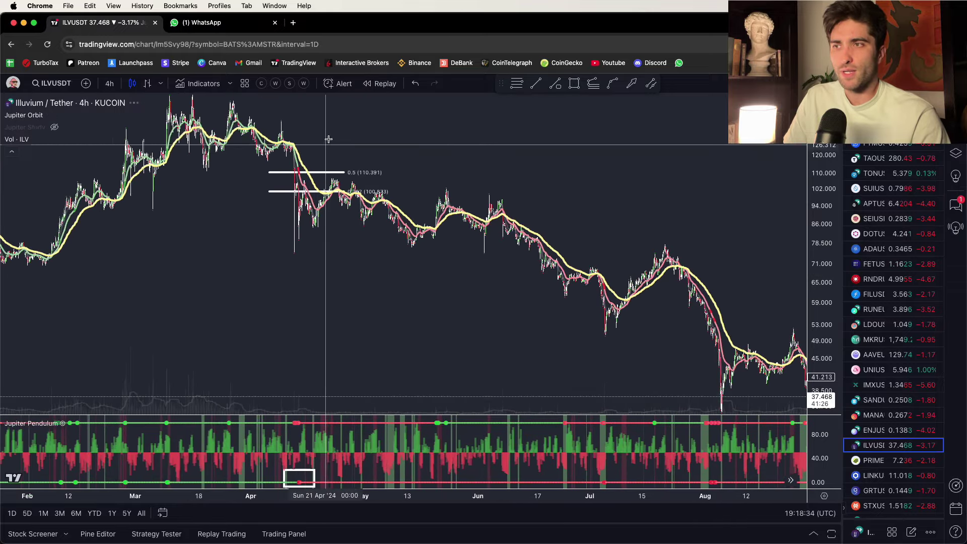
{"action": "left_click_drag", "start_coordinate": [328, 138], "coordinate": [680, 186]}
{"action": "scroll", "coordinate": [649, 194], "scroll_direction": "up", "scroll_amount": 7}
{"action": "scroll", "coordinate": [645, 198], "scroll_direction": "up", "scroll_amount": 1}
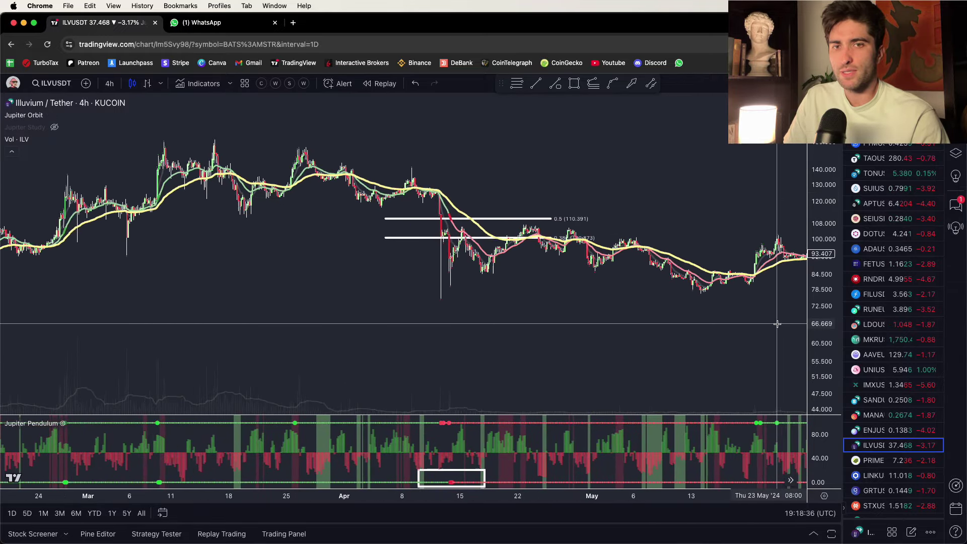
{"action": "left_click_drag", "start_coordinate": [821, 322], "coordinate": [820, 200]}
{"action": "scroll", "coordinate": [572, 230], "scroll_direction": "up", "scroll_amount": 5}
{"action": "left_click_drag", "start_coordinate": [503, 184], "coordinate": [629, 159]}
{"action": "scroll", "coordinate": [412, 276], "scroll_direction": "up", "scroll_amount": 1}
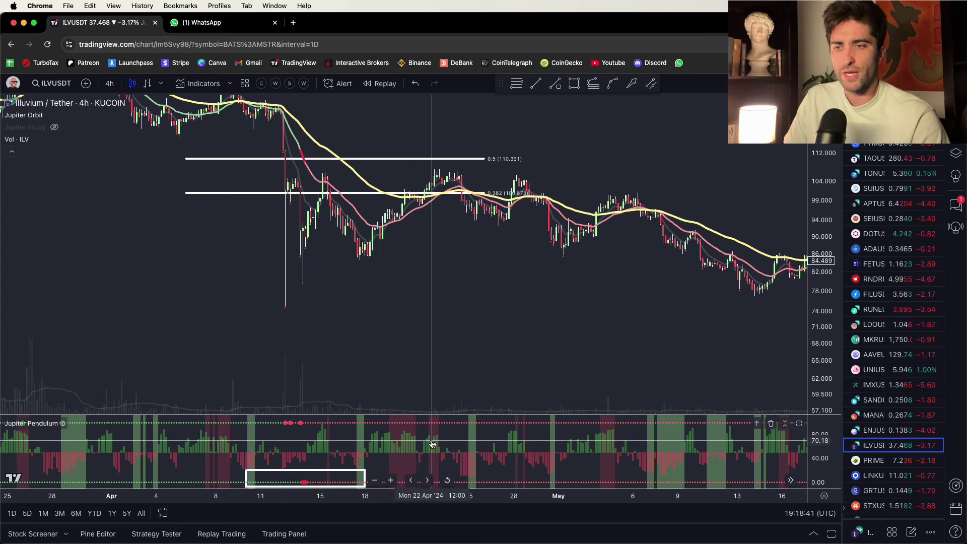
{"action": "key", "text": "alt+t"}
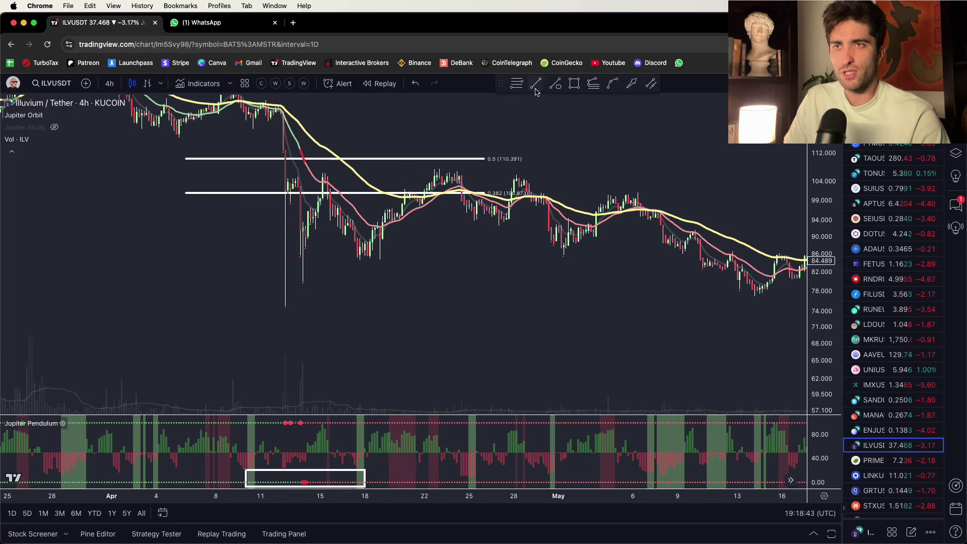
{"action": "left_click", "coordinate": [388, 430]}
{"action": "left_click", "coordinate": [449, 439]}
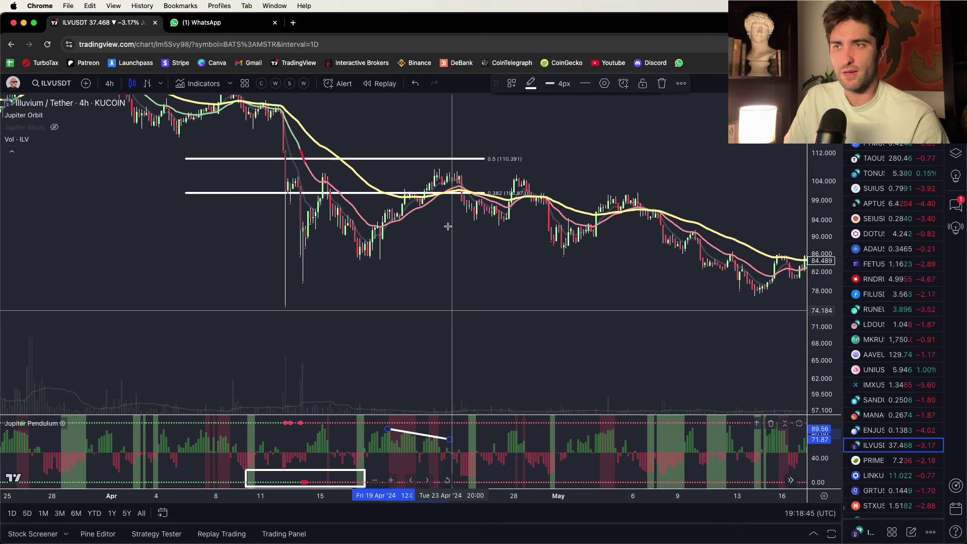
- Apply the Snow chart template to the 4-hour chart around late April 2024
{"action": "left_click_drag", "start_coordinate": [574, 129], "coordinate": [509, 137]}
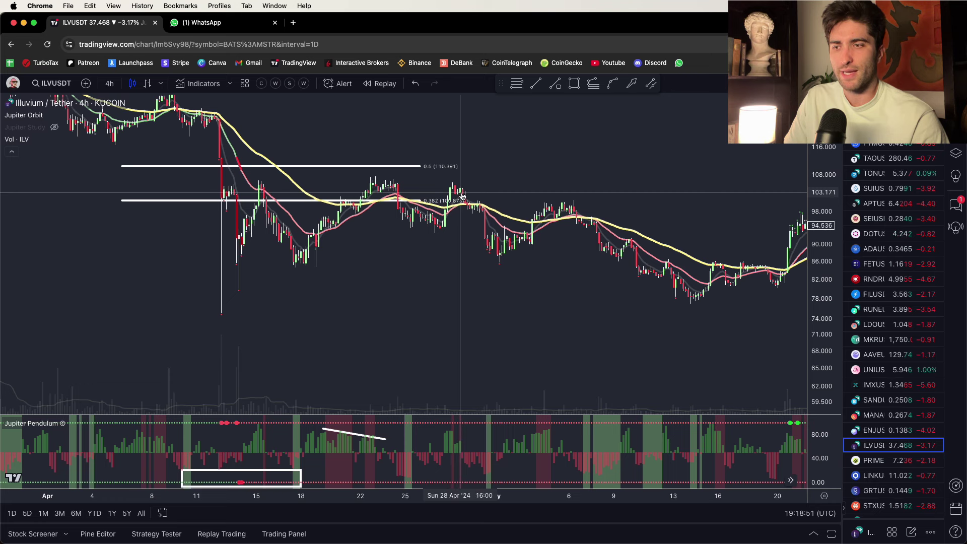
{"action": "right_click", "coordinate": [325, 140]}
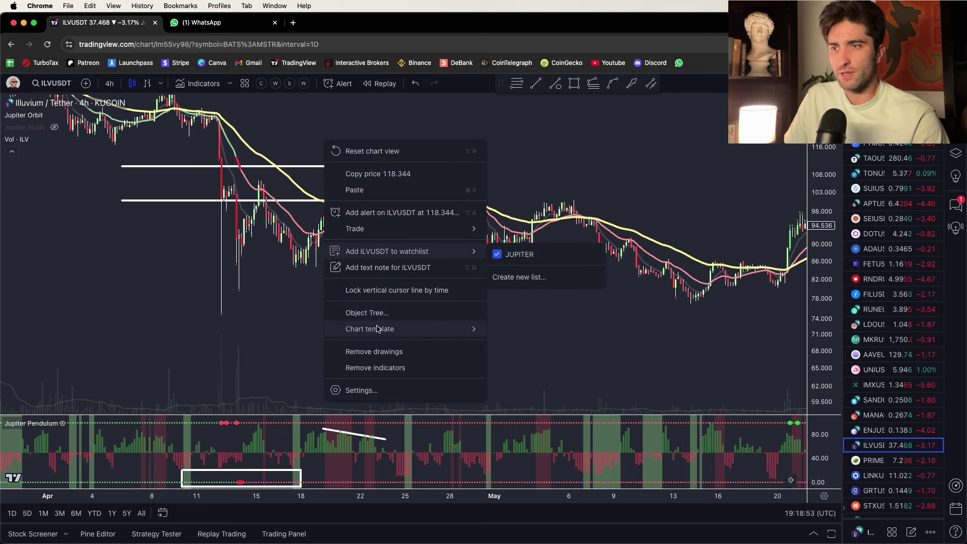
{"action": "mouse_move", "coordinate": [426, 330]}
{"action": "left_click", "coordinate": [501, 371]}
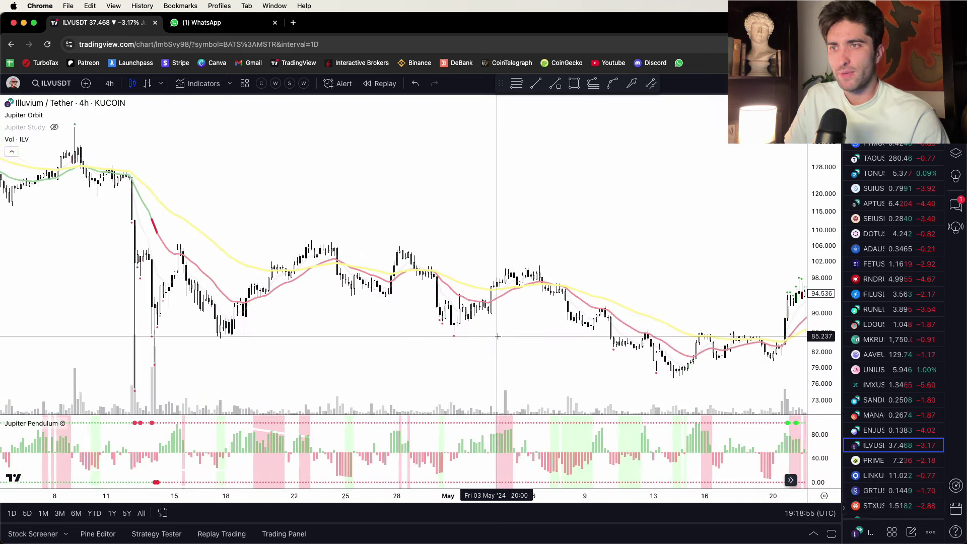
- Draw a downward arrow from about 120.027 to 103.885, pointing at the red signal candle around 29 April 2024
{"action": "left_click", "coordinate": [631, 83]}
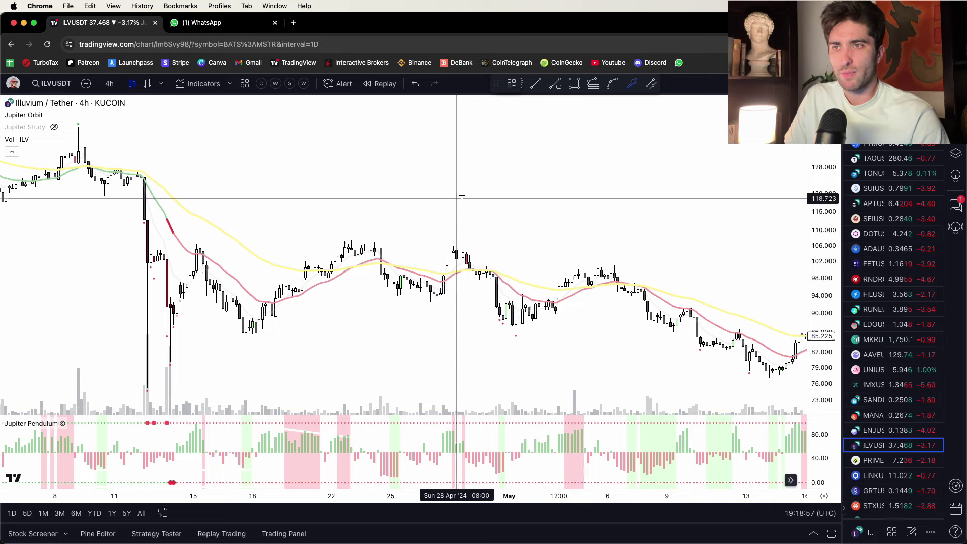
{"action": "left_click_drag", "start_coordinate": [466, 194], "coordinate": [473, 254]}
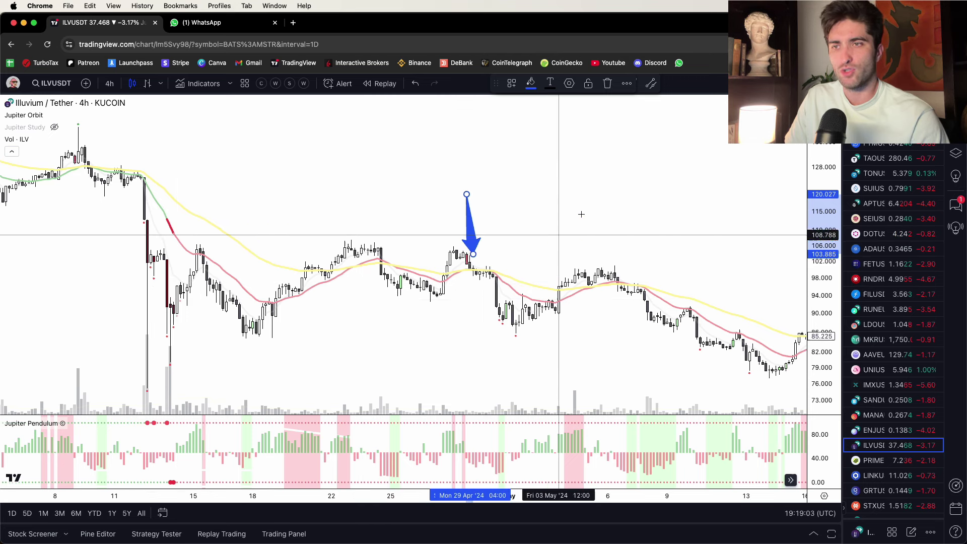
{"action": "left_click_drag", "start_coordinate": [578, 214], "coordinate": [439, 142]}
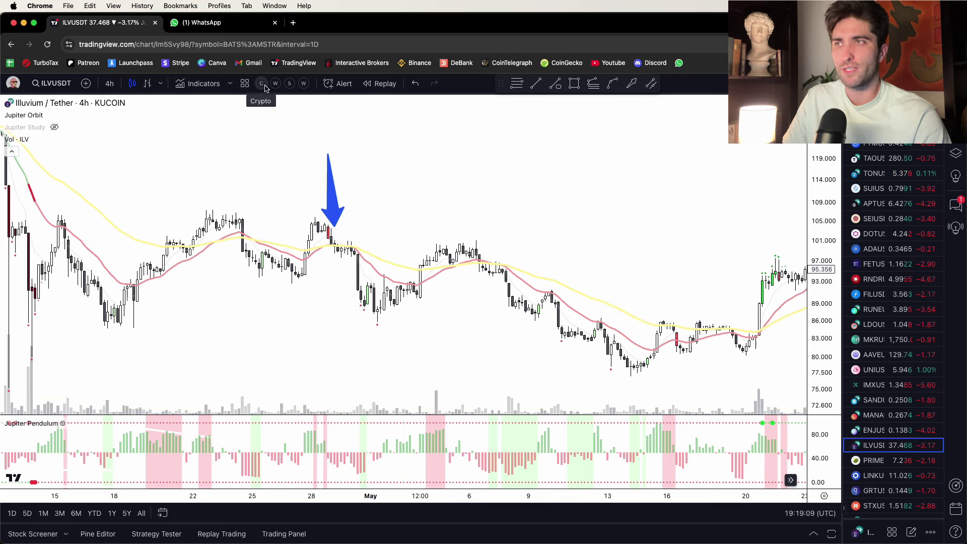
- Apply the Neptune chart template to restore the dark chart appearance
{"action": "right_click", "coordinate": [283, 118]}
{"action": "mouse_move", "coordinate": [353, 306]}
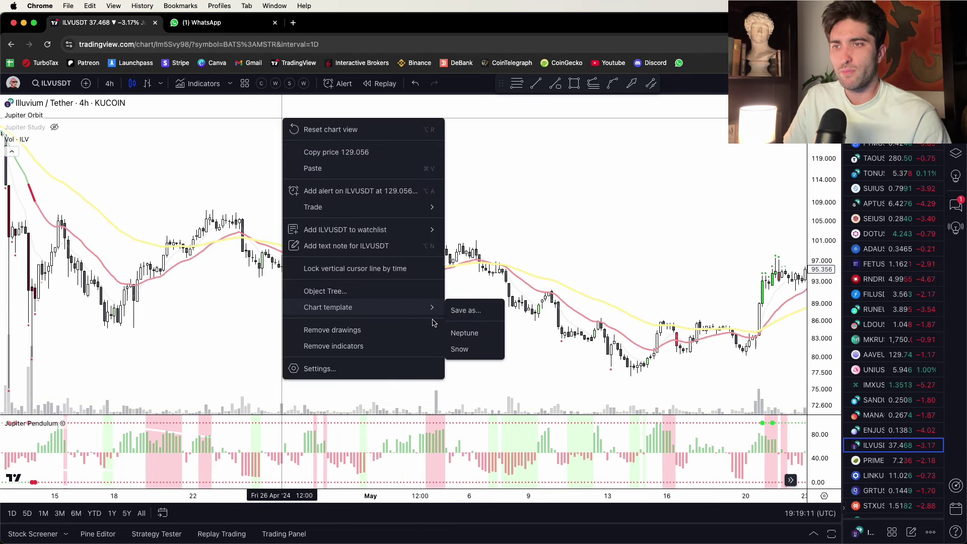
{"action": "left_click", "coordinate": [466, 337]}
- Switch the chart timeframe to 1 day and bring the April-to-August 2024 decline into view
{"action": "left_click", "coordinate": [109, 84]}
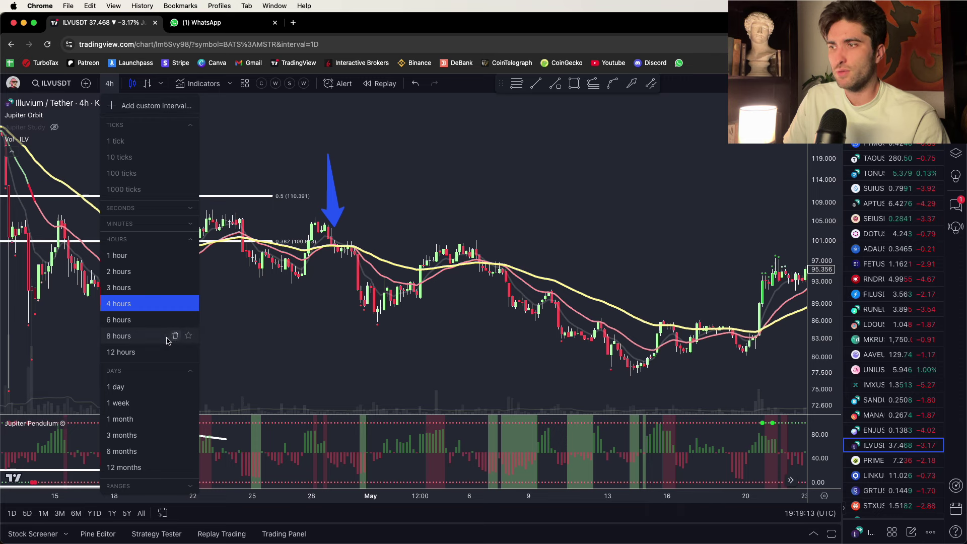
{"action": "left_click", "coordinate": [260, 83]}
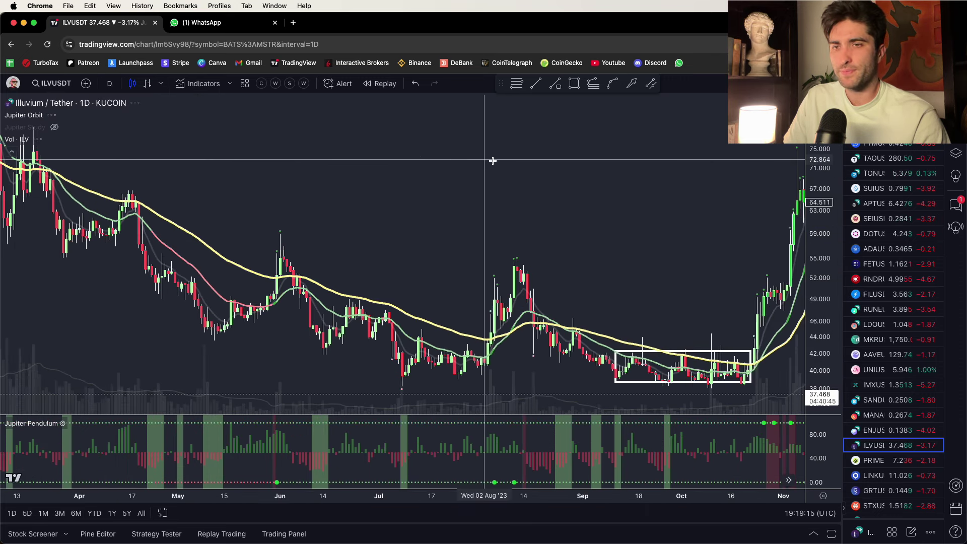
{"action": "scroll", "coordinate": [498, 169], "scroll_direction": "right", "scroll_amount": 15}
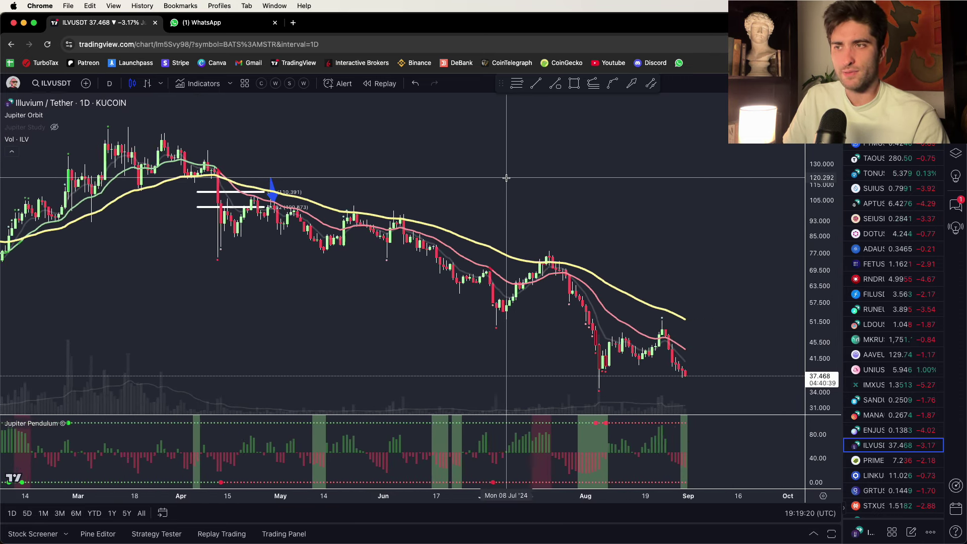
- Examine the daily price decline, moving averages and Jupiter Pendulum signals between February and August 2024
{"action": "scroll", "coordinate": [506, 177], "scroll_direction": "up", "scroll_amount": 2}
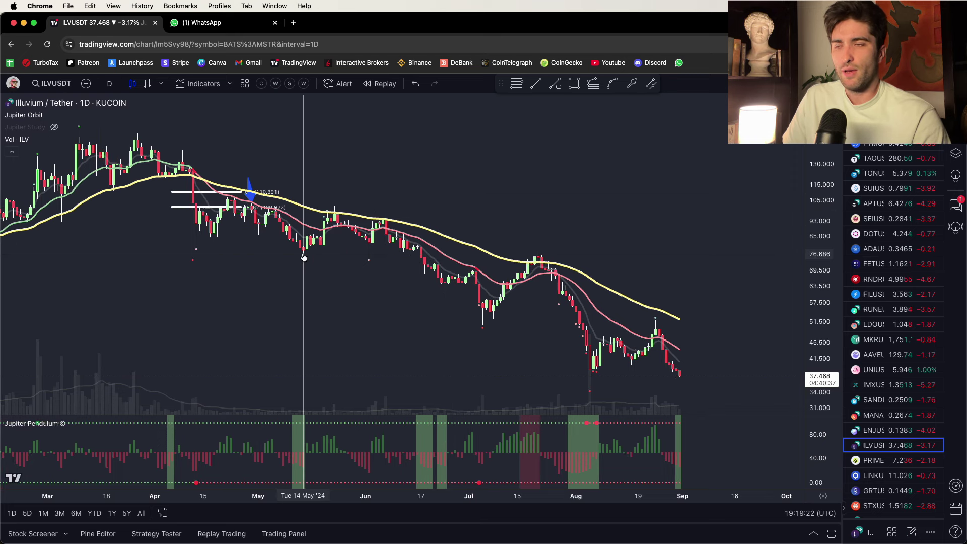
{"action": "scroll", "coordinate": [315, 237], "scroll_direction": "up", "scroll_amount": 1}
{"action": "left_click_drag", "start_coordinate": [341, 186], "coordinate": [445, 186]}
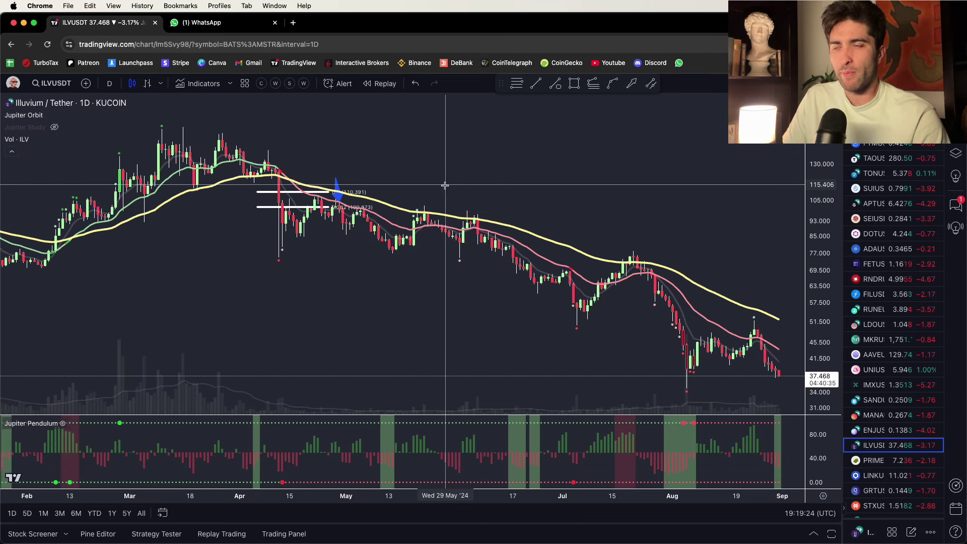
{"action": "scroll", "coordinate": [442, 196], "scroll_direction": "up", "scroll_amount": 3}
{"action": "left_click_drag", "start_coordinate": [811, 281], "coordinate": [798, 236]}
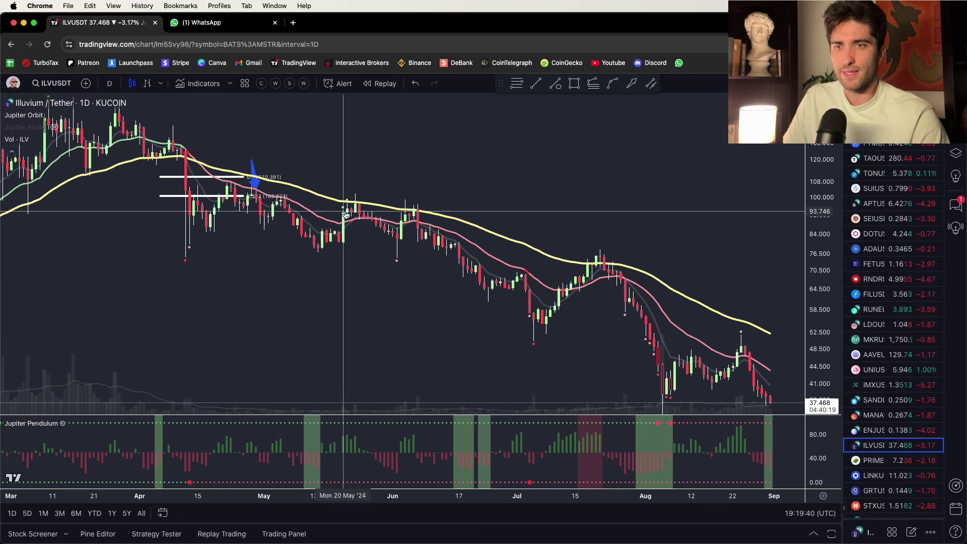
{"action": "scroll", "coordinate": [346, 214], "scroll_direction": "down", "scroll_amount": 4}
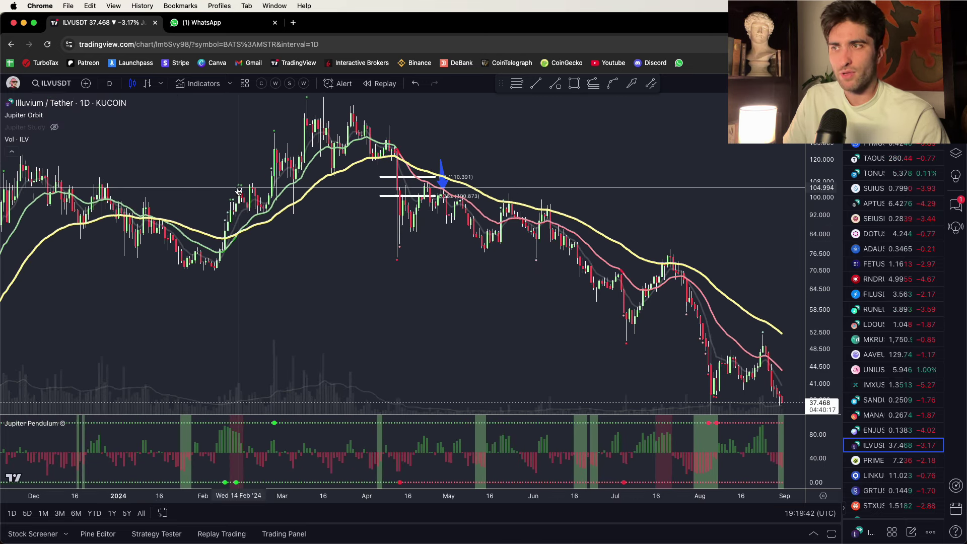
{"action": "scroll", "coordinate": [242, 181], "scroll_direction": "up", "scroll_amount": 5}
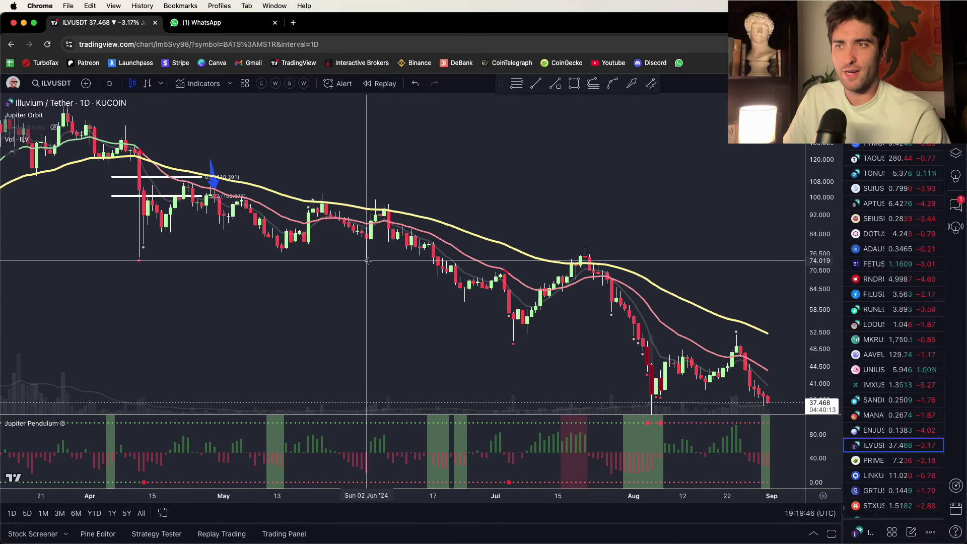
{"action": "left_click_drag", "start_coordinate": [455, 186], "coordinate": [428, 175]}
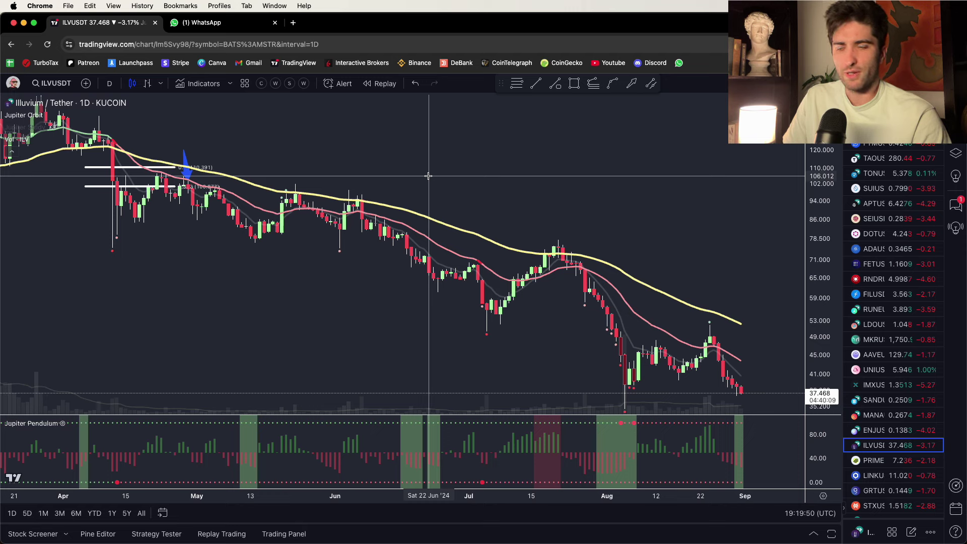
- Draw a nearly horizontal trend line beneath the lows from about 77.116 on 10 April to 78.618 on 30 June 2024
{"action": "left_click", "coordinate": [103, 243]}
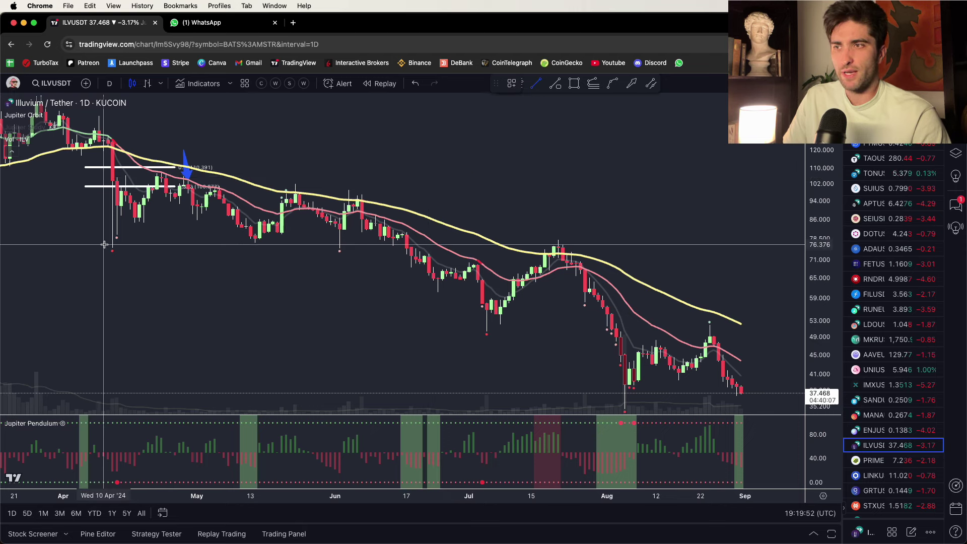
{"action": "left_click", "coordinate": [463, 239]}
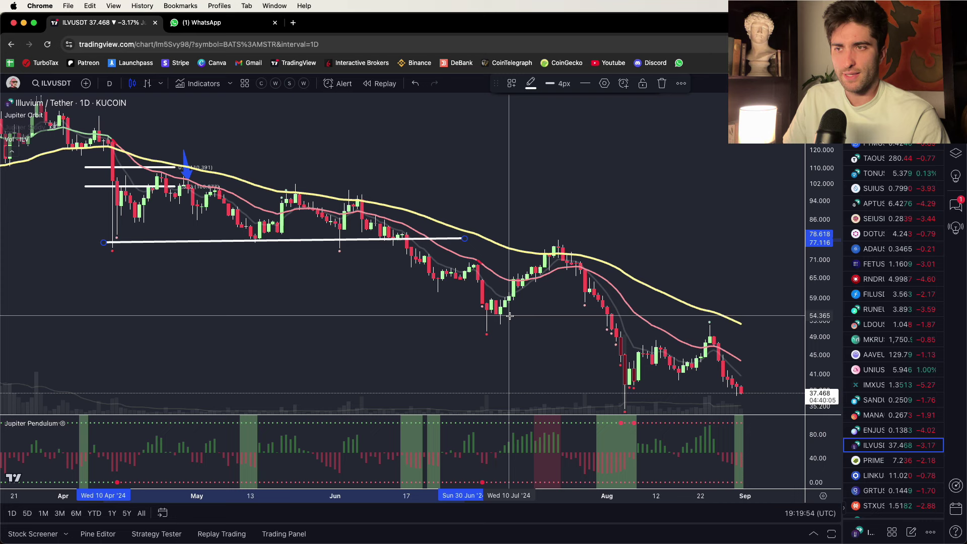
{"action": "scroll", "coordinate": [361, 203], "scroll_direction": "down", "scroll_amount": 1}
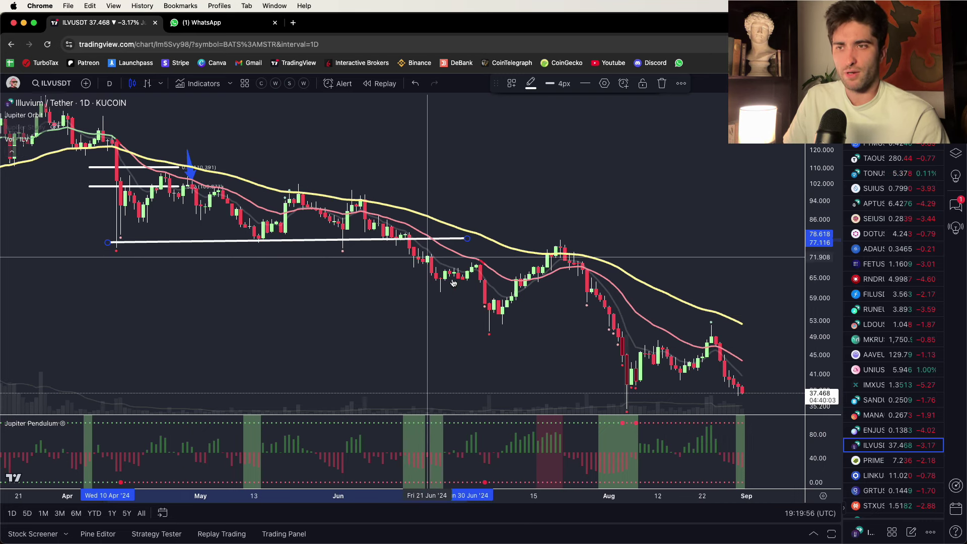
{"action": "scroll", "coordinate": [498, 327], "scroll_direction": "up", "scroll_amount": 1}
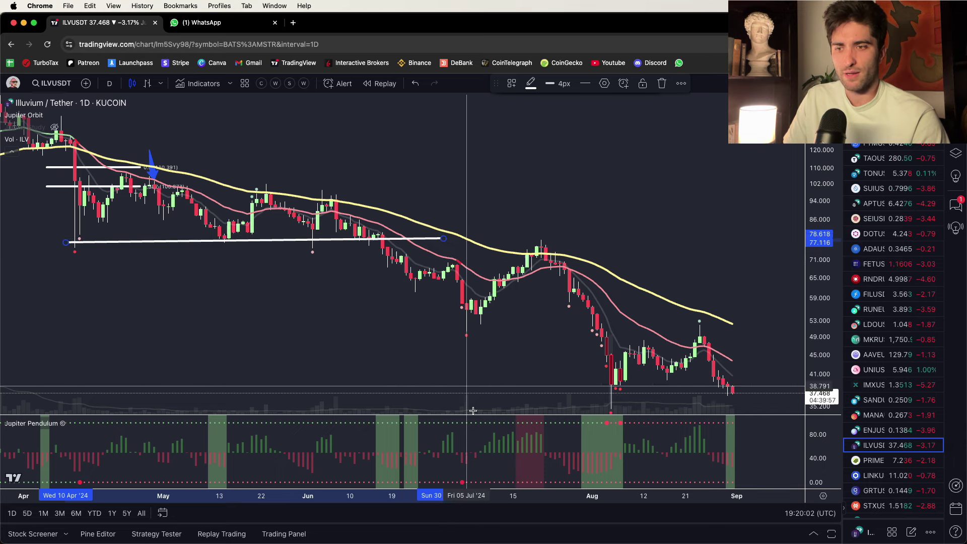
{"action": "left_click", "coordinate": [583, 140]}
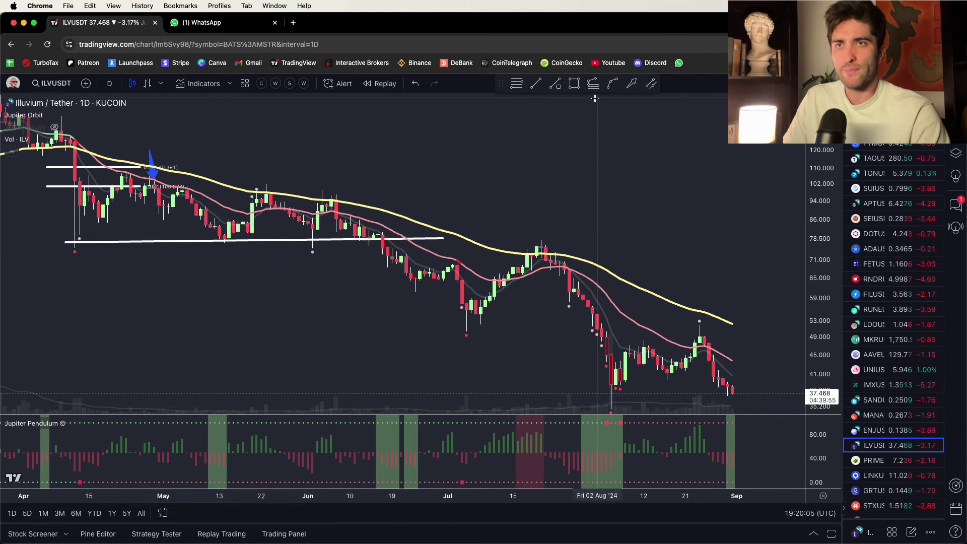
- Draw a small rectangle from about 17.12 to -5.63 around the red Jupiter Pendulum dot in early July 2024
{"action": "left_click", "coordinate": [575, 84]}
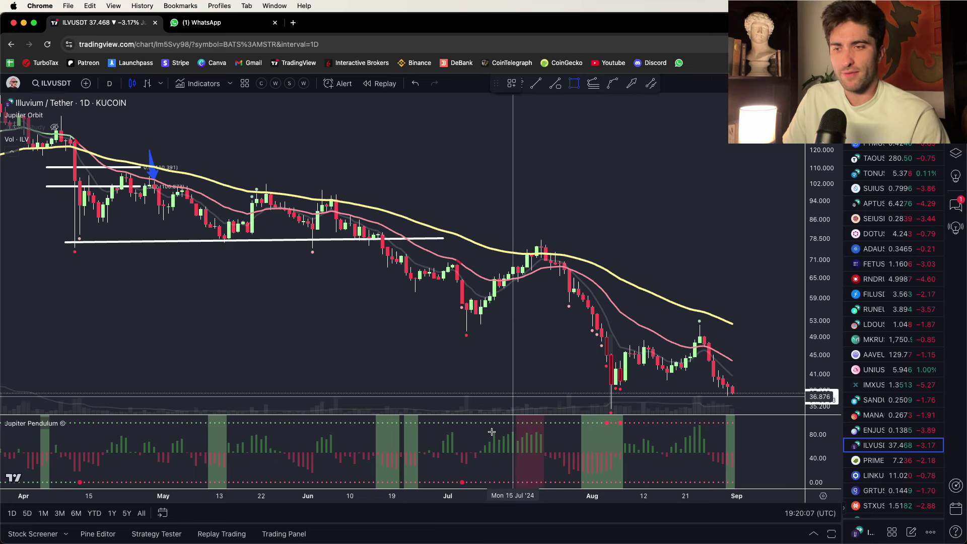
{"action": "left_click", "coordinate": [457, 485]}
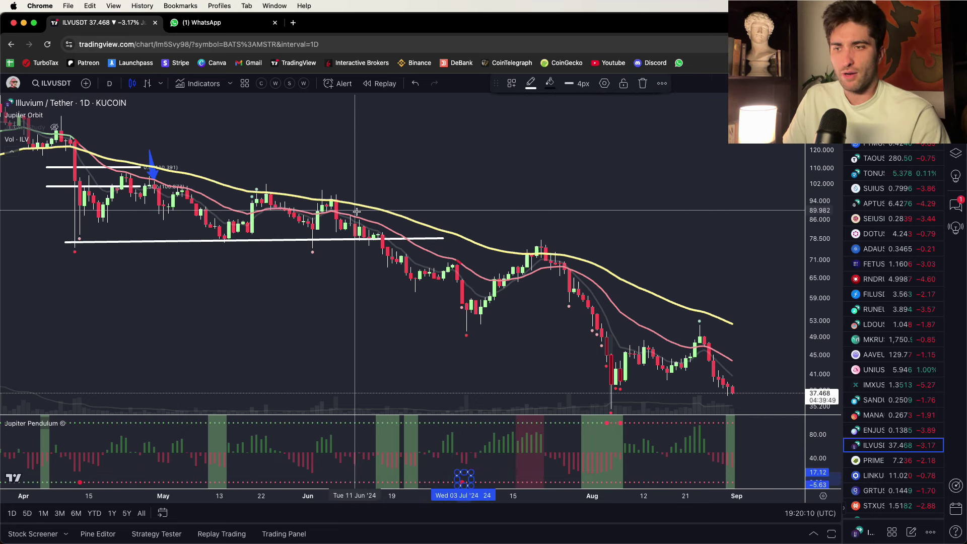
{"action": "scroll", "coordinate": [471, 308], "scroll_direction": "down", "scroll_amount": 1}
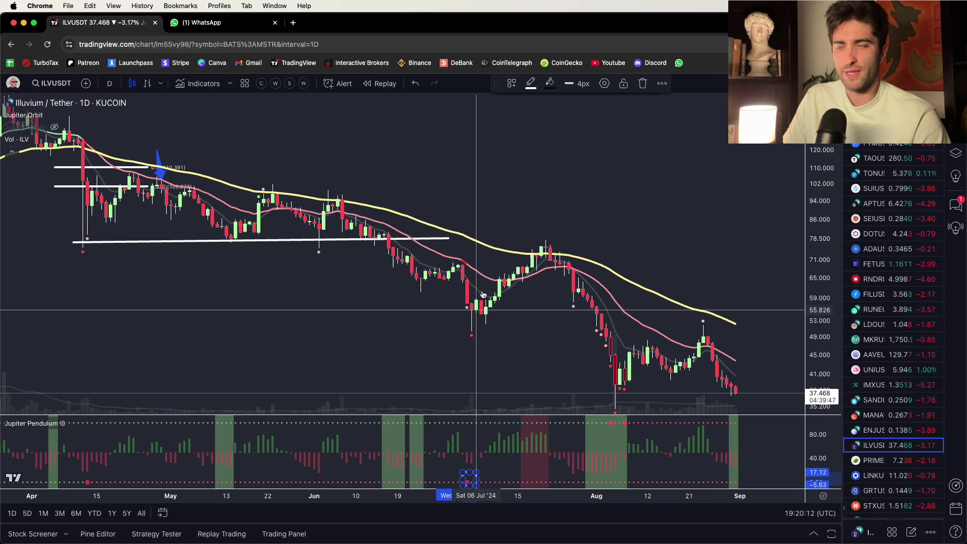
{"action": "scroll", "coordinate": [471, 176], "scroll_direction": "down", "scroll_amount": 5}
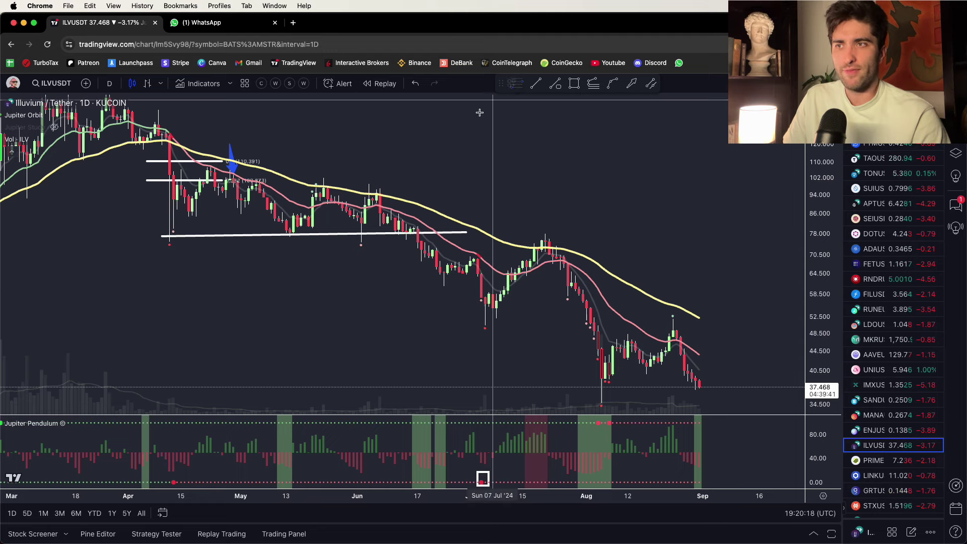
- Draw a Fibonacci retracement between about 50.572 on 13 July and 107.816 on 3 August 2024, placing the 0.5 level at 73.841
{"action": "left_click_drag", "start_coordinate": [376, 177], "coordinate": [514, 325]}
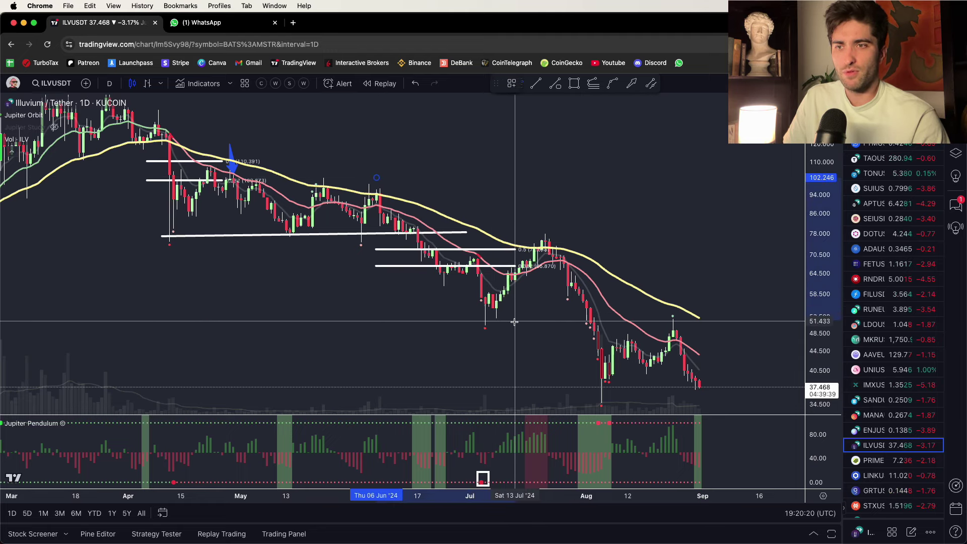
{"action": "left_click_drag", "start_coordinate": [376, 179], "coordinate": [593, 170]}
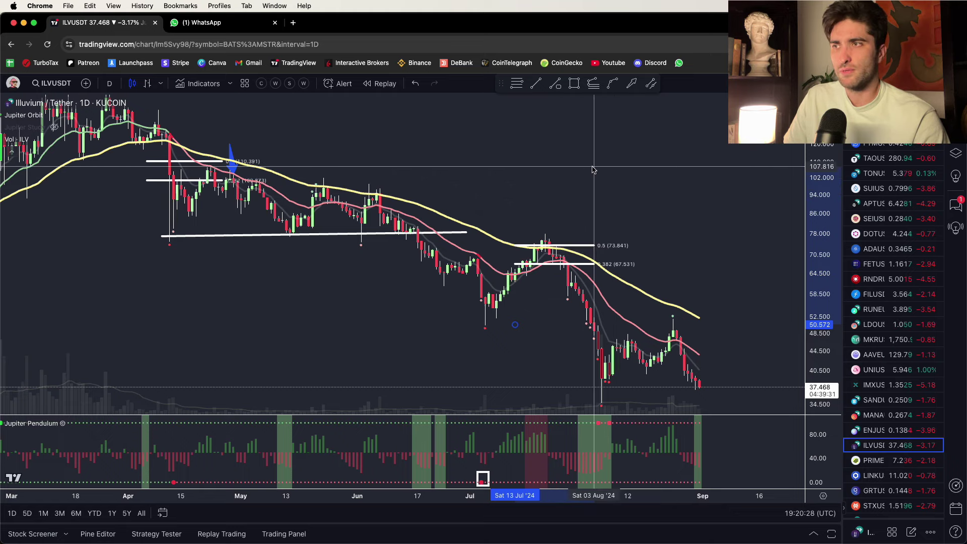
{"action": "left_click", "coordinate": [594, 177]}
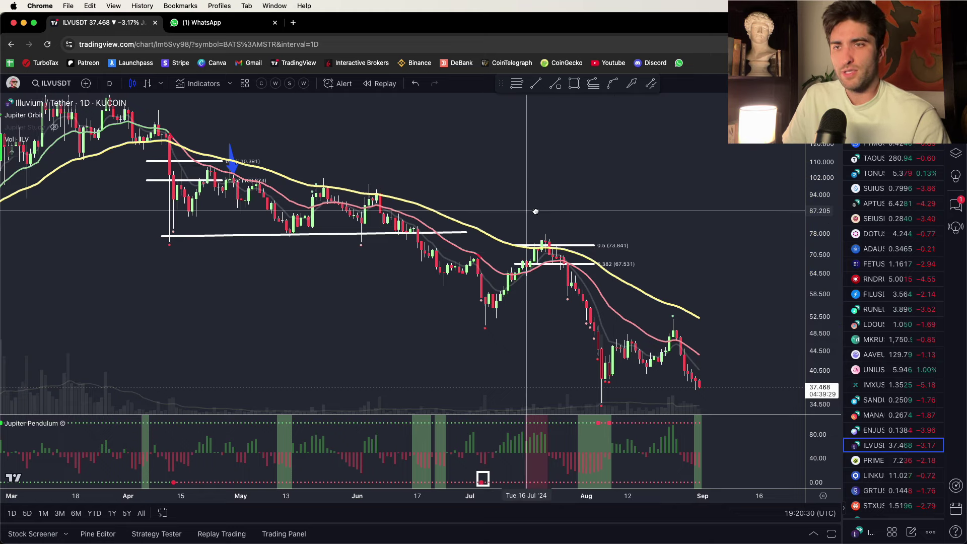
- Examine how the July 2024 retracement interacts with the 0.382 and 0.5 Fibonacci levels, the moving averages and the red Pendulum zone
{"action": "scroll", "coordinate": [527, 215], "scroll_direction": "up", "scroll_amount": 1}
{"action": "left_click_drag", "start_coordinate": [527, 217], "coordinate": [569, 210]}
{"action": "scroll", "coordinate": [499, 312], "scroll_direction": "up", "scroll_amount": 3}
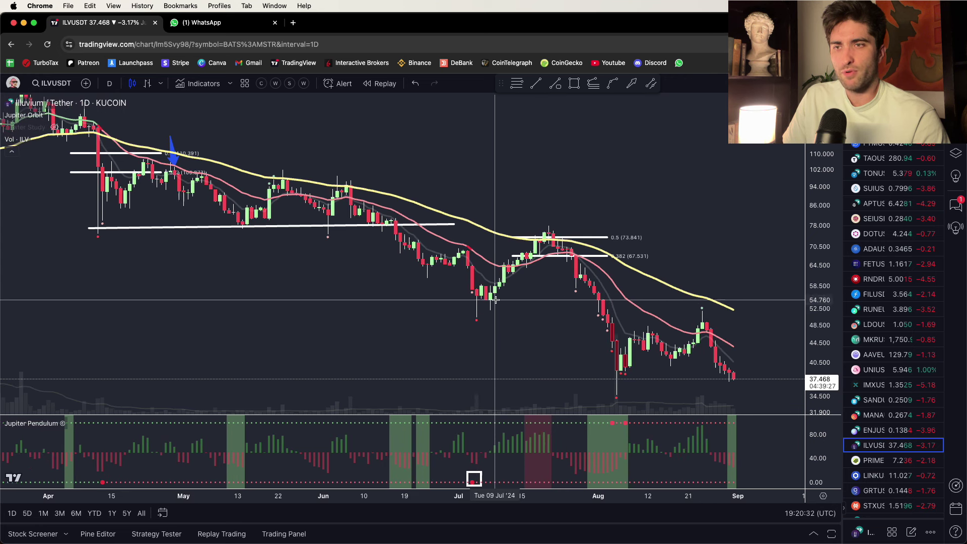
{"action": "scroll", "coordinate": [504, 284], "scroll_direction": "up", "scroll_amount": 1}
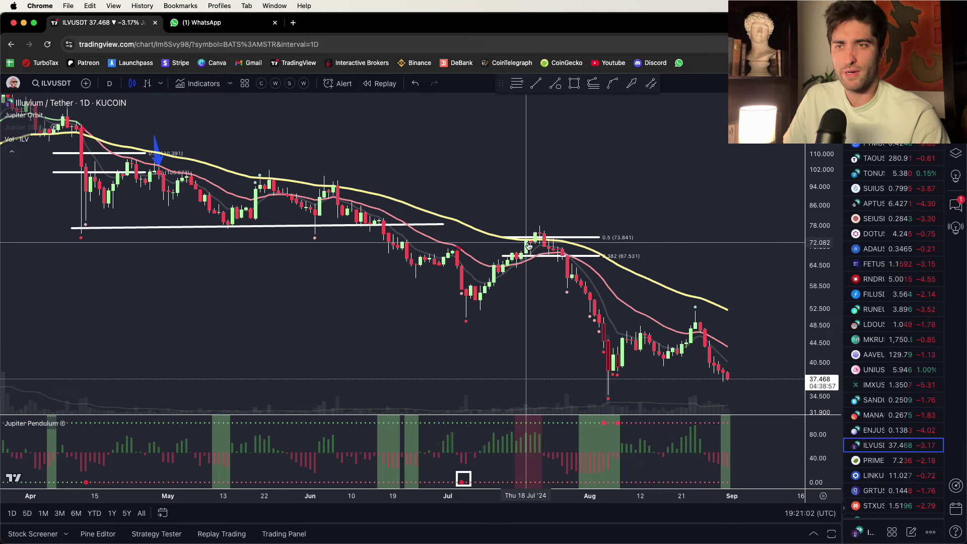
{"action": "scroll", "coordinate": [529, 242], "scroll_direction": "right", "scroll_amount": 3}
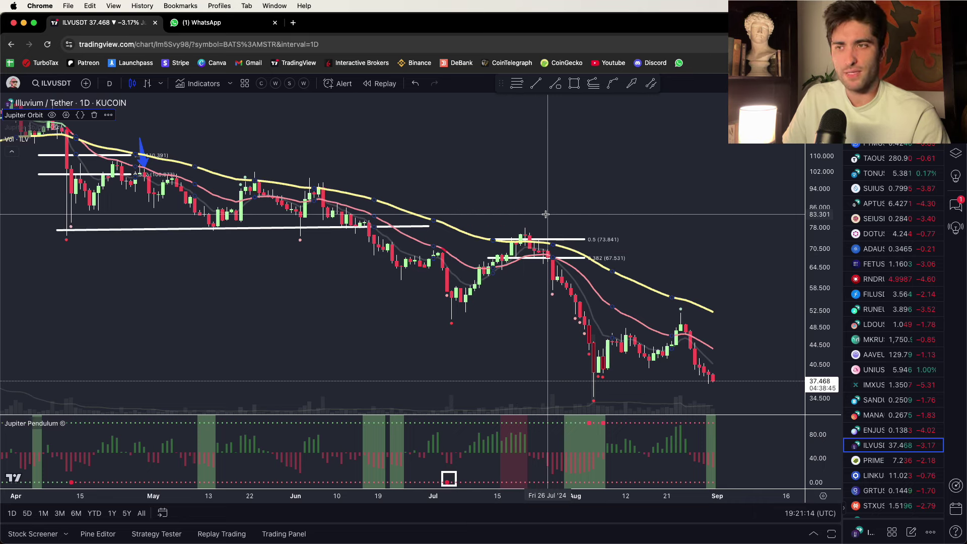
{"action": "left_click_drag", "start_coordinate": [521, 190], "coordinate": [516, 193]}
{"action": "scroll", "coordinate": [515, 194], "scroll_direction": "up", "scroll_amount": 1}
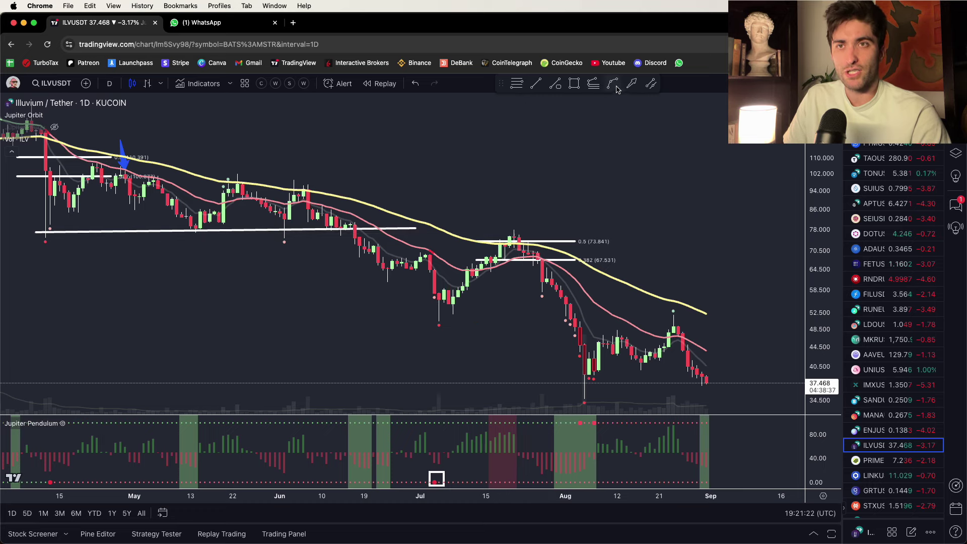
- Draw a downward arrow from about 97.668 to 78.618 at the 22 July 2024 candle and colour it red
{"action": "left_click", "coordinate": [631, 83]}
{"action": "left_click_drag", "start_coordinate": [519, 183], "coordinate": [521, 231]}
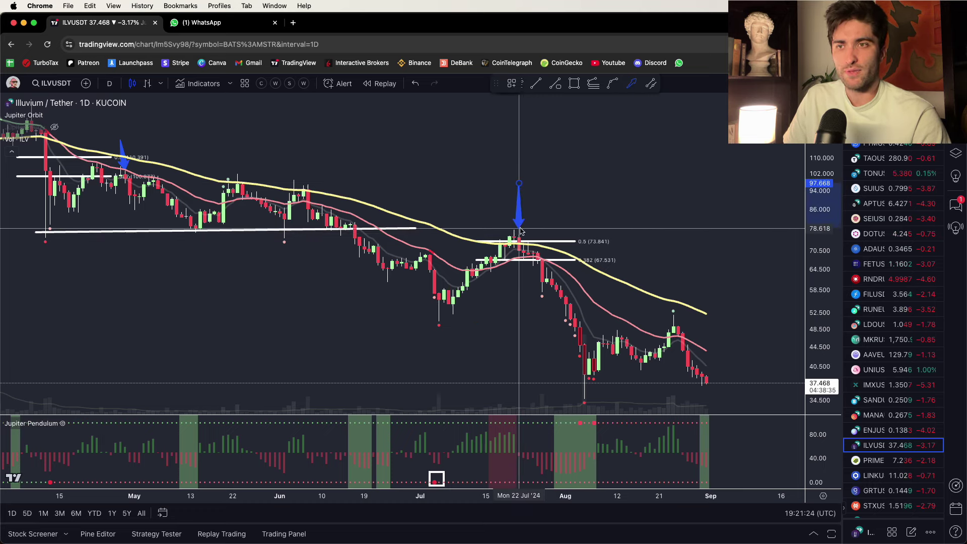
{"action": "left_click", "coordinate": [531, 83]}
{"action": "left_click", "coordinate": [624, 117]}
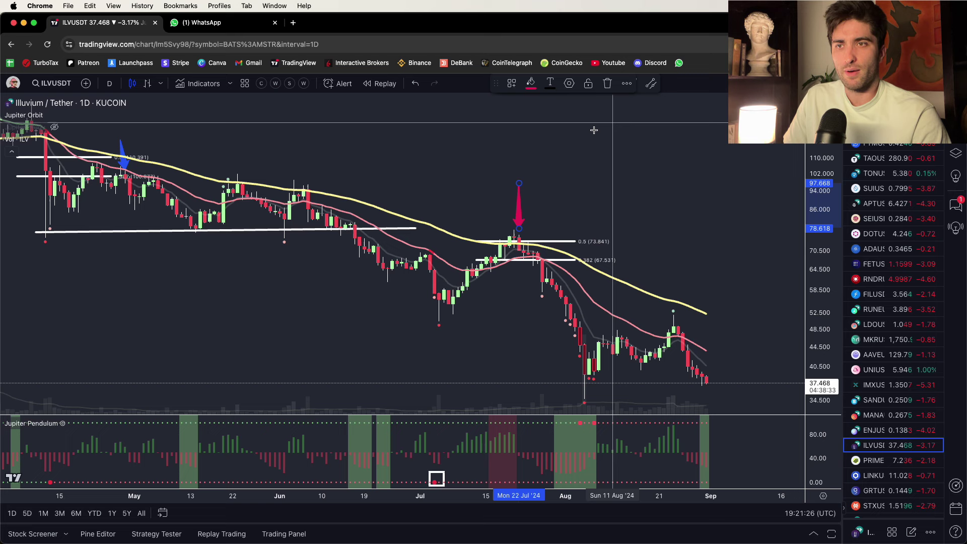
- Apply the Snow chart template to inspect the signal candle at the red arrow, and restore the Neptune template
{"action": "right_click", "coordinate": [450, 153]}
{"action": "mouse_move", "coordinate": [579, 339]}
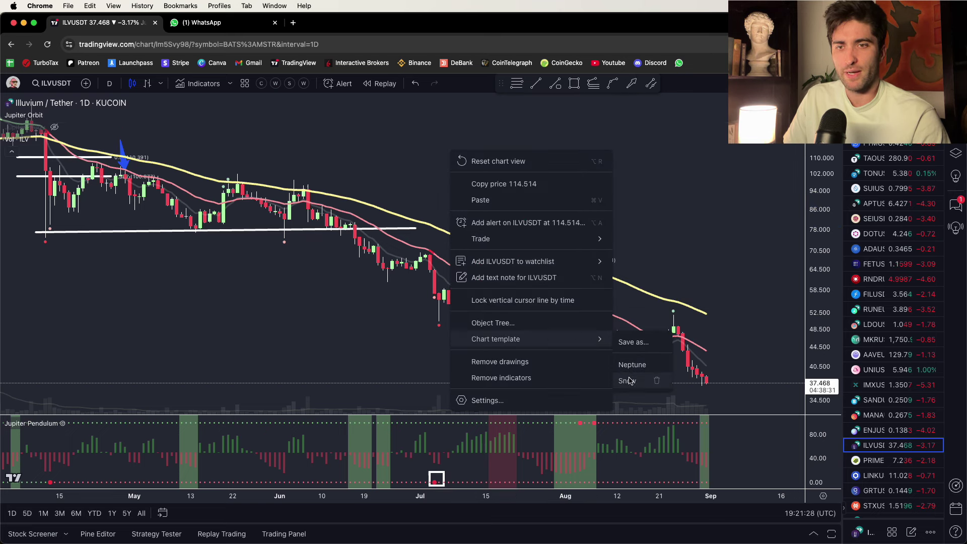
{"action": "left_click", "coordinate": [627, 380]}
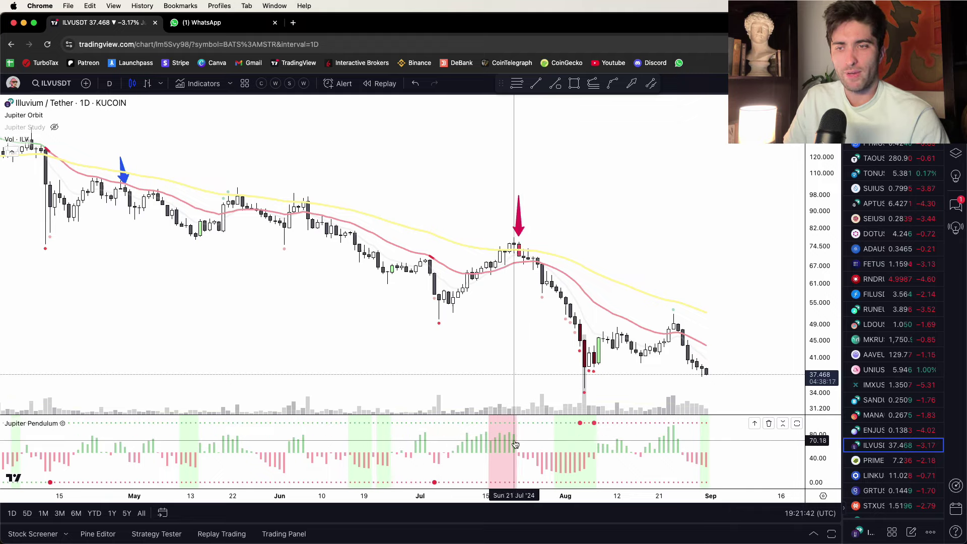
{"action": "right_click", "coordinate": [476, 193]}
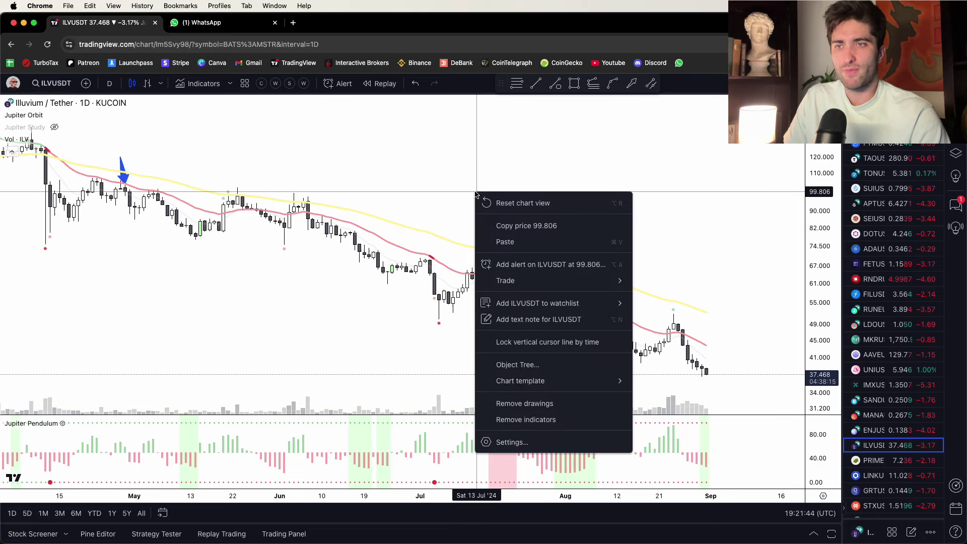
{"action": "mouse_move", "coordinate": [566, 384]}
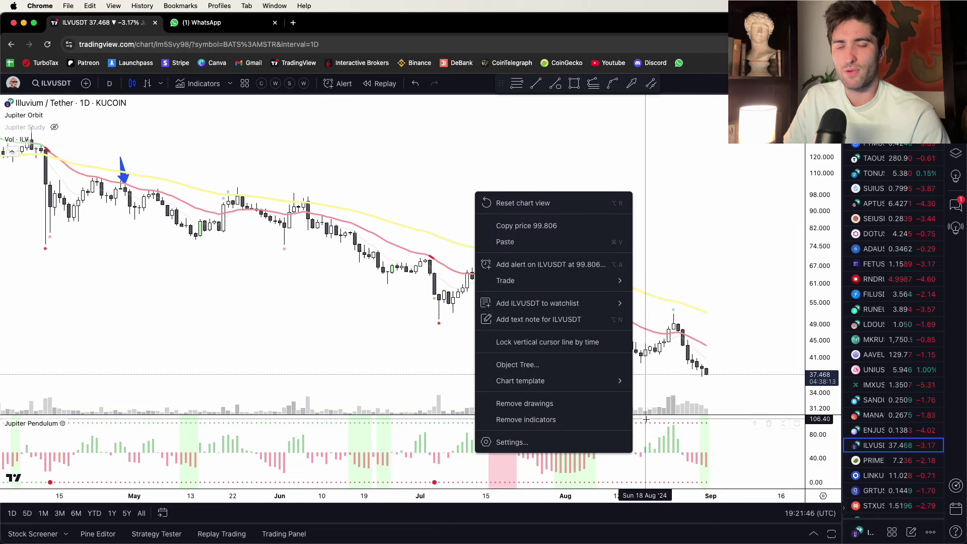
{"action": "left_click", "coordinate": [653, 406]}
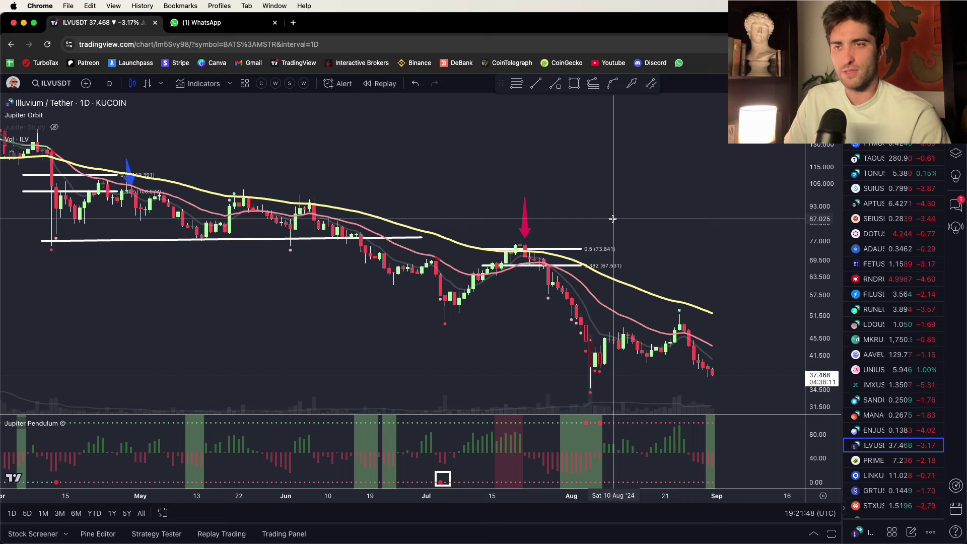
- Measure the decline from about 70.954 on 24 July to 37.323 on 7 August 2024, and remove the measuring line
{"action": "left_click", "coordinate": [555, 83]}
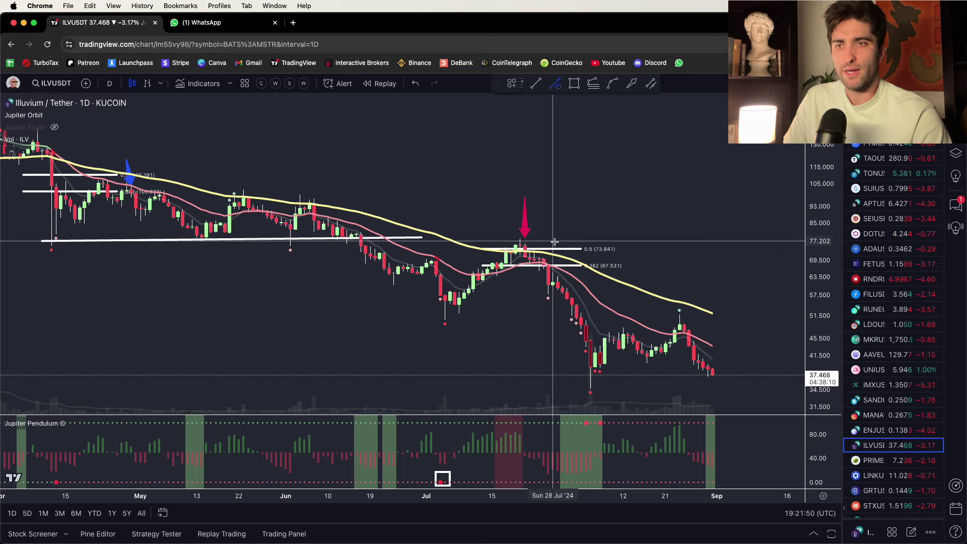
{"action": "left_click", "coordinate": [533, 256]}
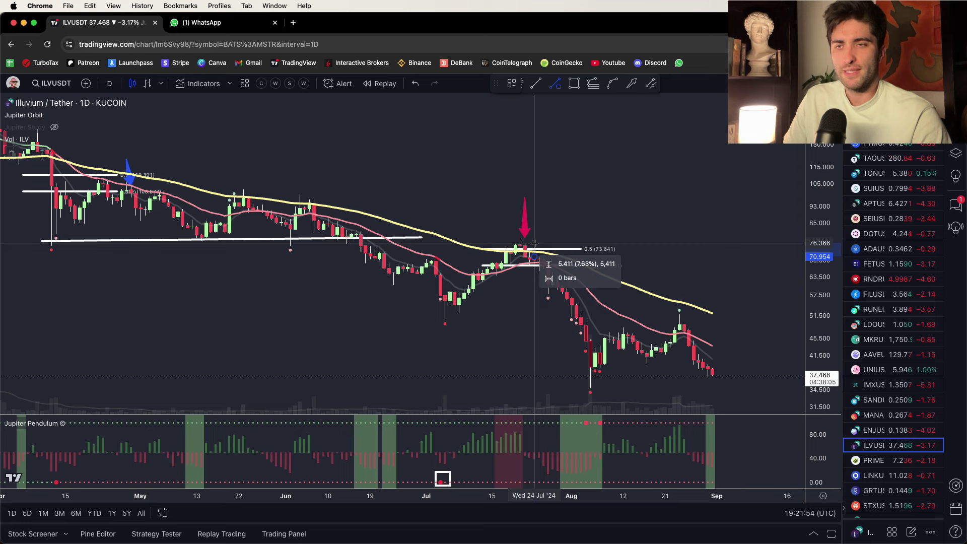
{"action": "left_click", "coordinate": [597, 378]}
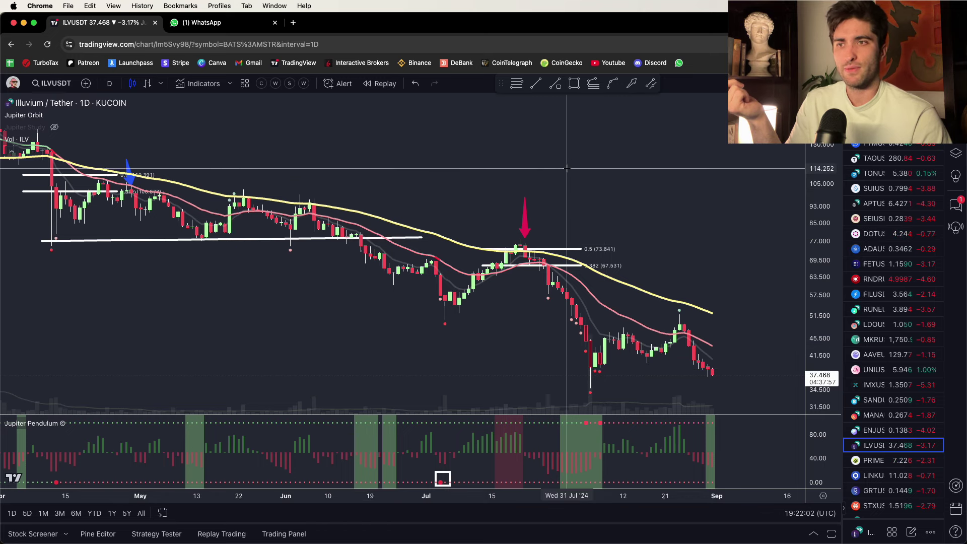
{"action": "left_click_drag", "start_coordinate": [562, 181], "coordinate": [510, 165]}
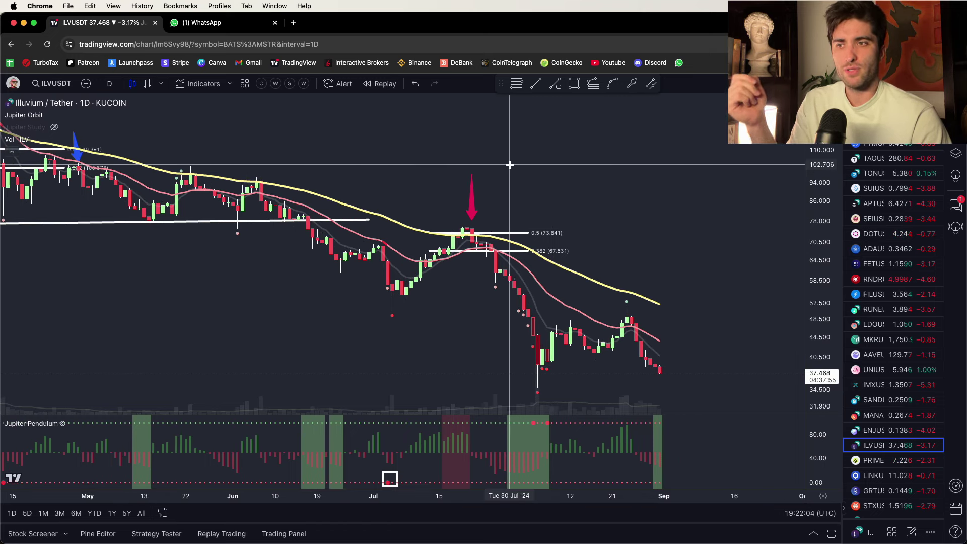
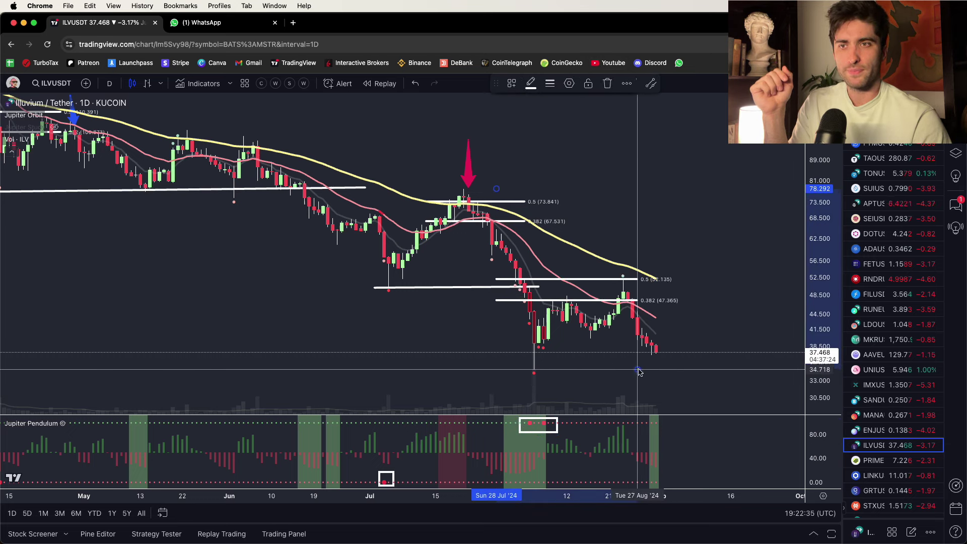
- Move the start anchor of the August Fibonacci retracement to 6 August 2024 at about 78.292
{"action": "left_click_drag", "start_coordinate": [496, 189], "coordinate": [539, 189]}
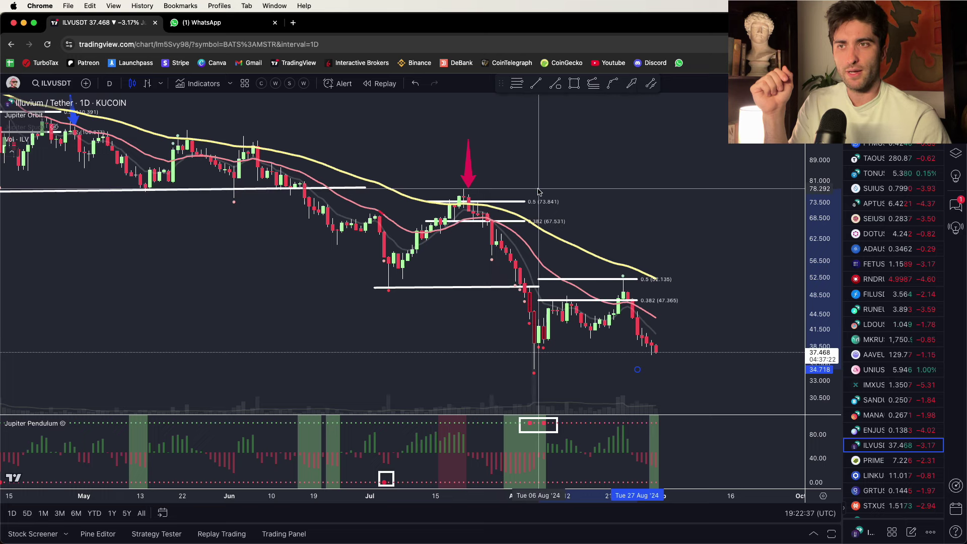
{"action": "left_click", "coordinate": [759, 167]}
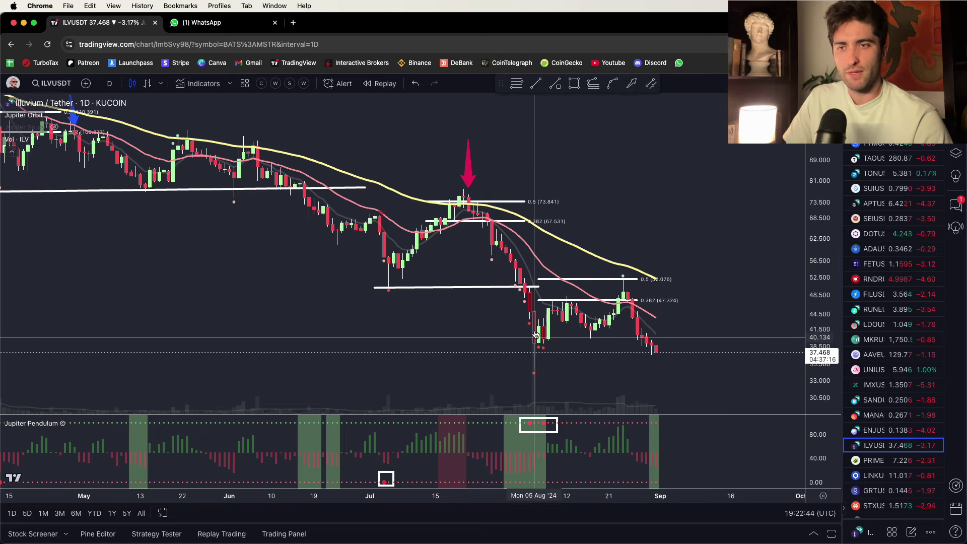
- Measure the late-August decline from about 44.501 at the 27 August 2024 candle down to the most recent low
{"action": "scroll", "coordinate": [539, 340], "scroll_direction": "right", "scroll_amount": 2}
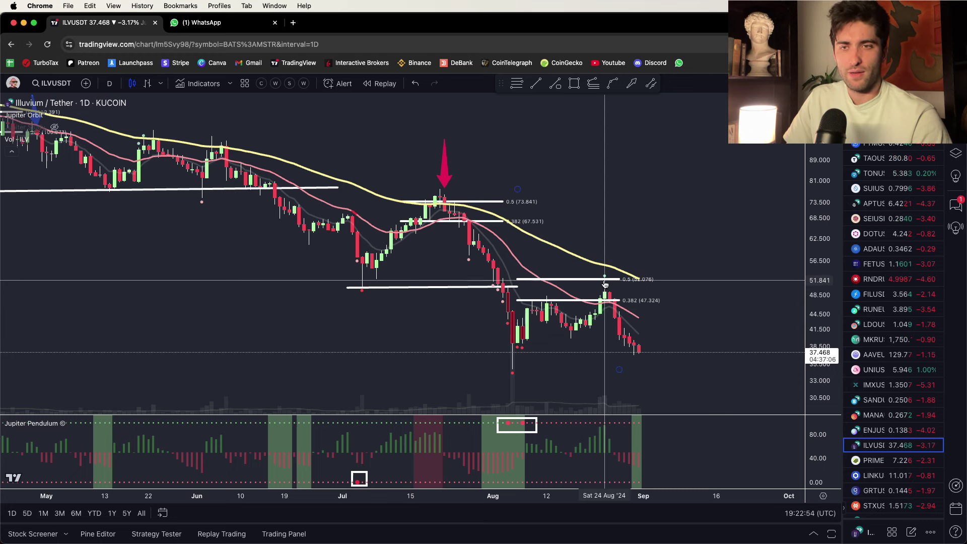
{"action": "scroll", "coordinate": [604, 280], "scroll_direction": "up", "scroll_amount": 2}
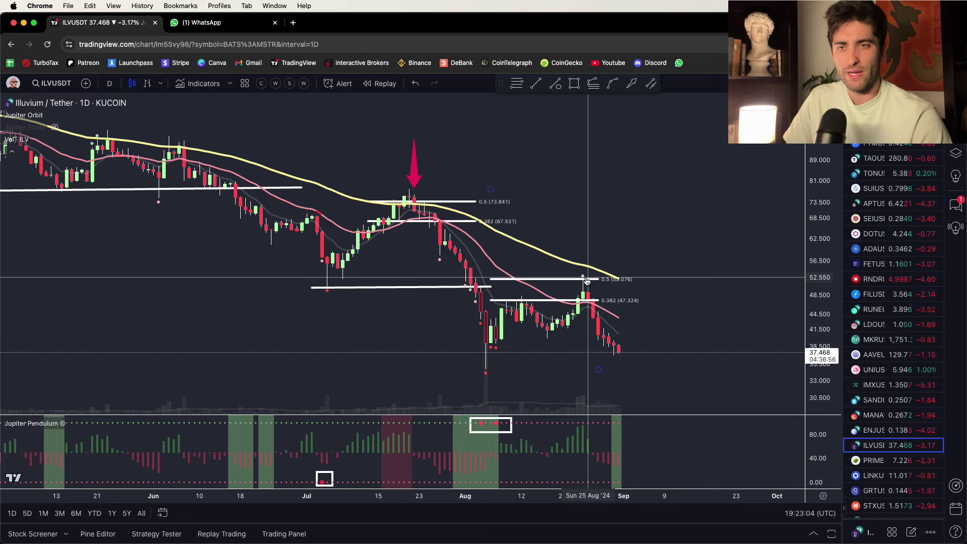
{"action": "scroll", "coordinate": [586, 297], "scroll_direction": "up", "scroll_amount": 1}
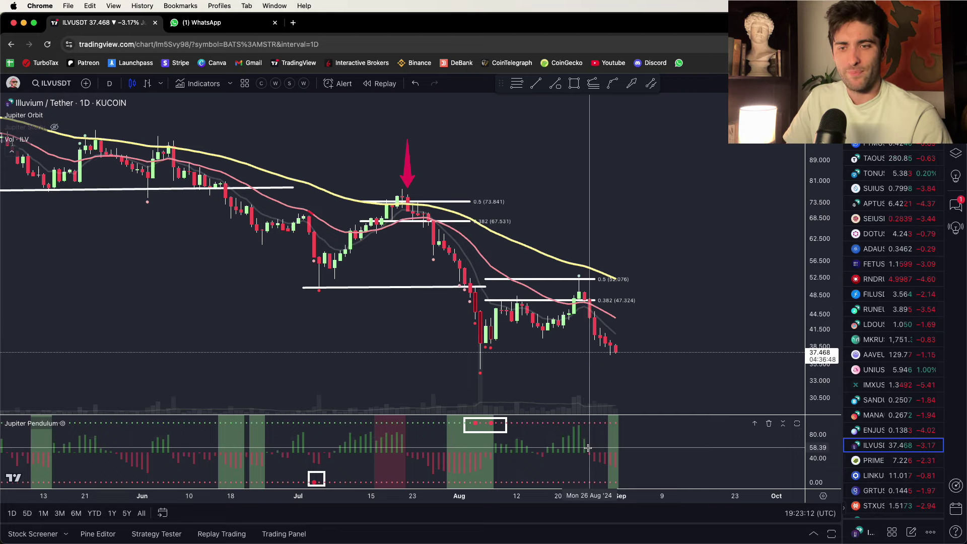
{"action": "scroll", "coordinate": [587, 340], "scroll_direction": "up", "scroll_amount": 2}
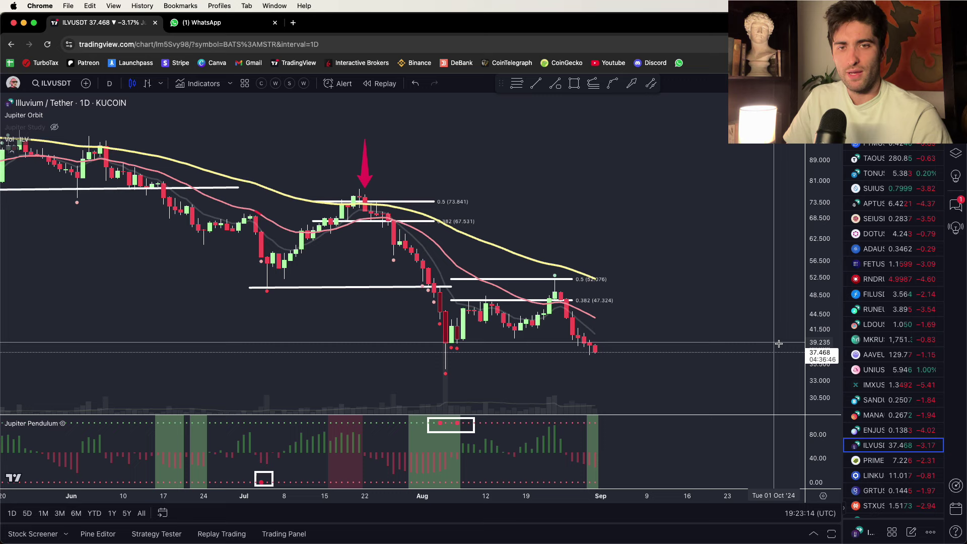
{"action": "left_click_drag", "start_coordinate": [829, 341], "coordinate": [829, 309]}
{"action": "left_click_drag", "start_coordinate": [718, 322], "coordinate": [747, 270]}
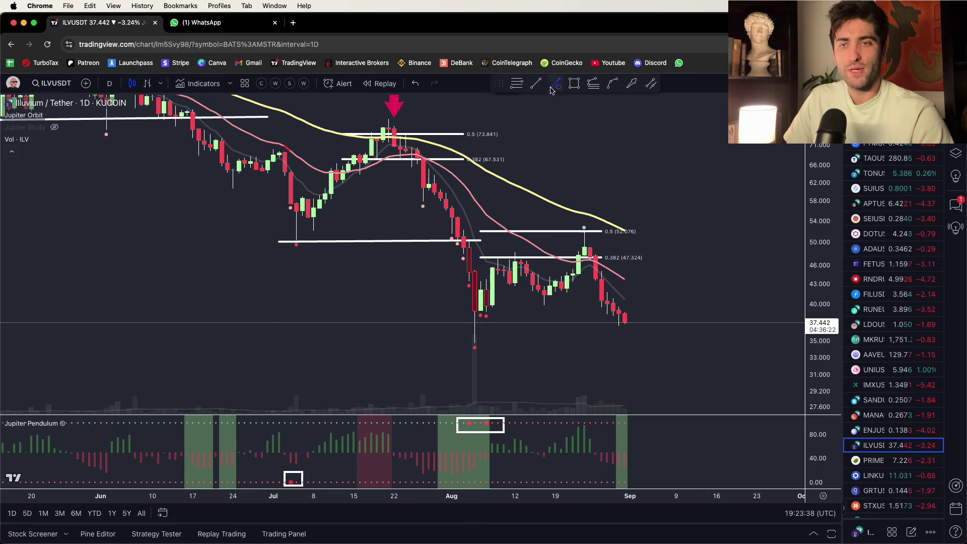
{"action": "left_click", "coordinate": [601, 275], "text": "shift"}
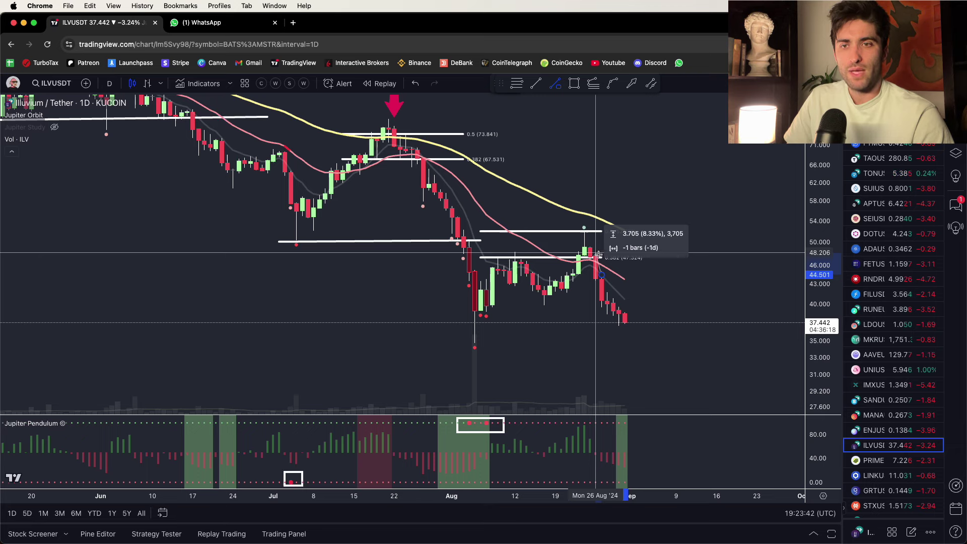
{"action": "left_click", "coordinate": [620, 328]}
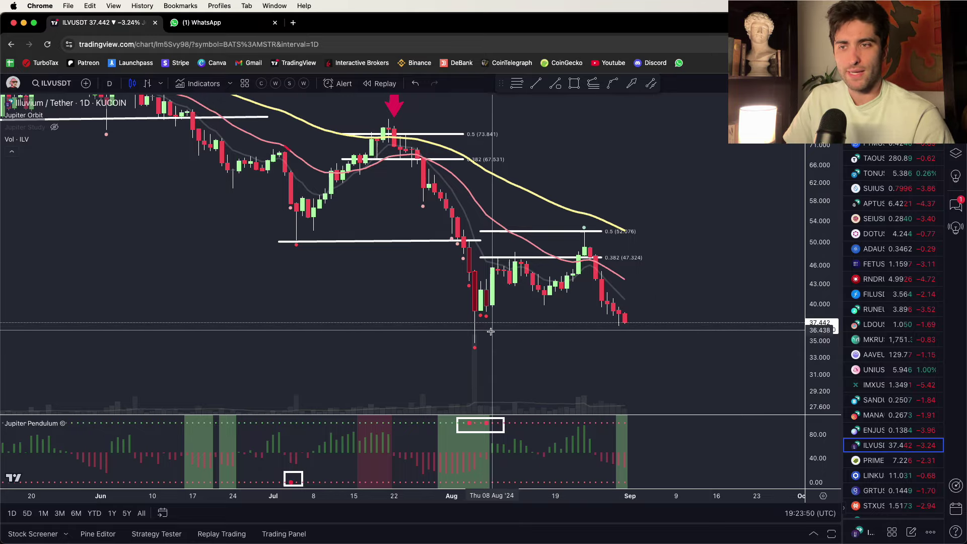
- Review the full ILVUSDT price history and the 2024 downtrend with its marked retracement entries
{"action": "scroll", "coordinate": [711, 327], "scroll_direction": "down", "scroll_amount": 2}
{"action": "scroll", "coordinate": [744, 292], "scroll_direction": "down", "scroll_amount": 4}
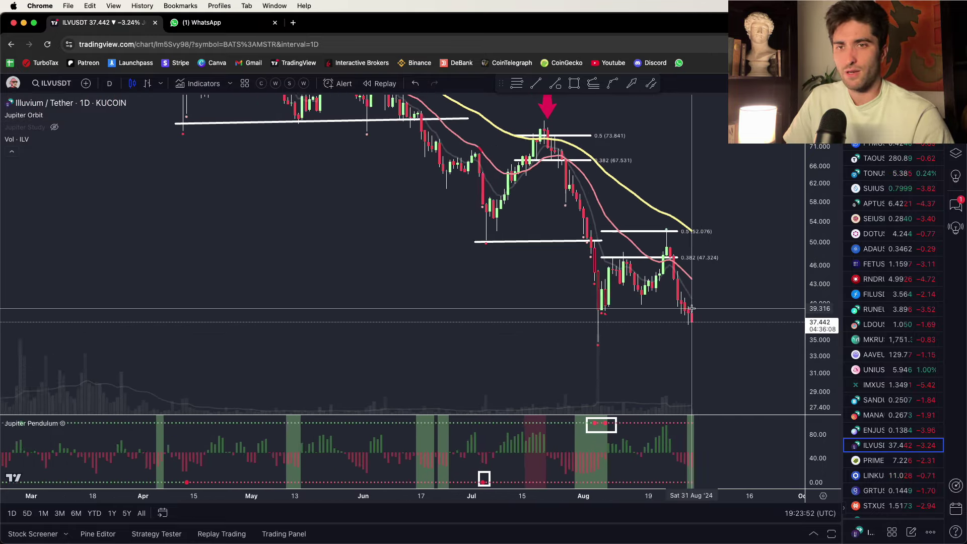
{"action": "scroll", "coordinate": [696, 321], "scroll_direction": "down", "scroll_amount": 6}
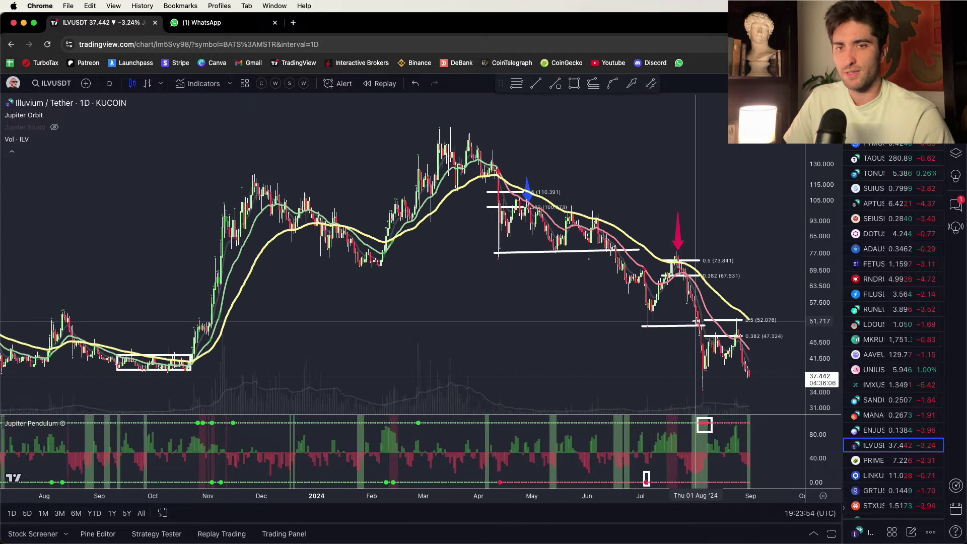
{"action": "scroll", "coordinate": [696, 321], "scroll_direction": "up", "scroll_amount": 6}
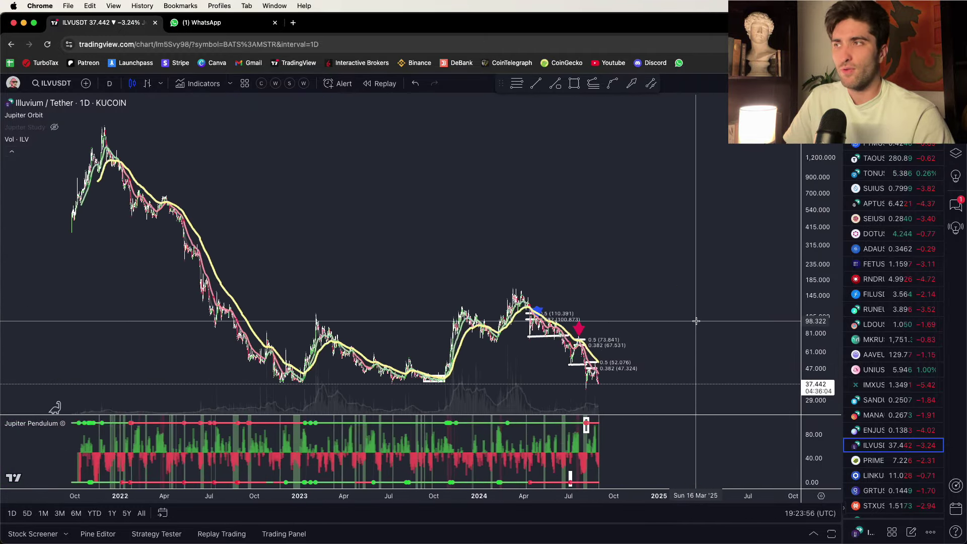
{"action": "scroll", "coordinate": [647, 197], "scroll_direction": "up", "scroll_amount": 8}
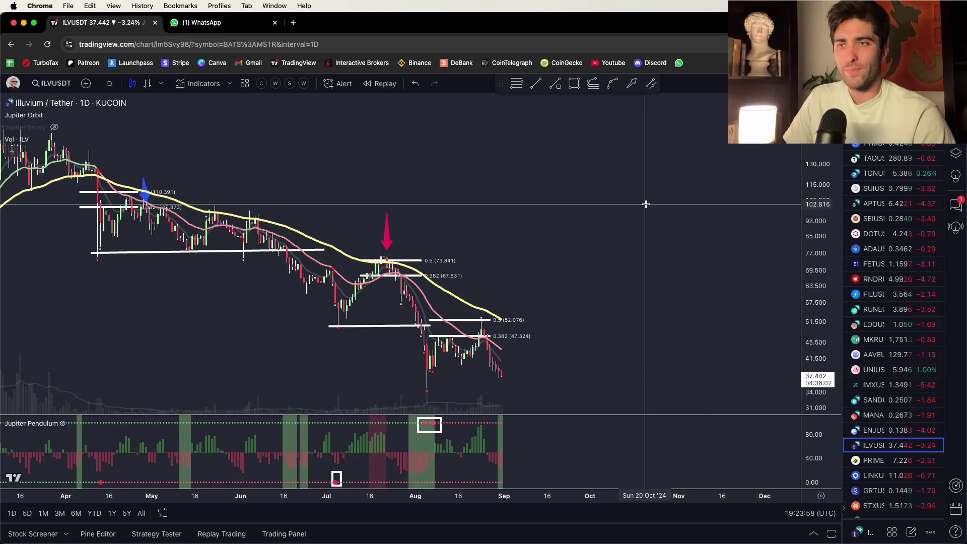
{"action": "left_click_drag", "start_coordinate": [531, 182], "coordinate": [717, 156]}
{"action": "scroll", "coordinate": [577, 169], "scroll_direction": "up", "scroll_amount": 1}
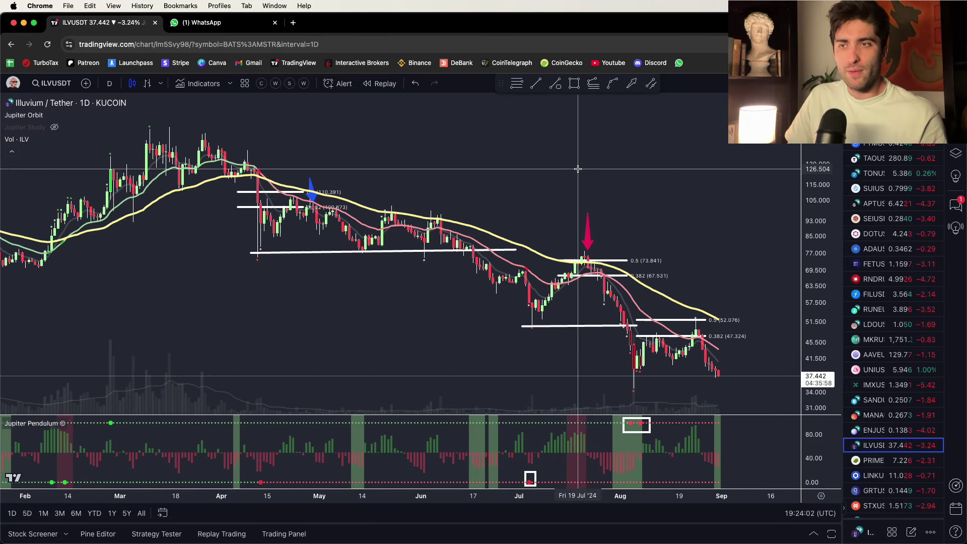
- Switch to the BTCUSD chart and draw a Fibonacci retracement from 2 July to 21 July 2024, ending at about 53,798
{"action": "scroll", "coordinate": [880, 223], "scroll_direction": "up", "scroll_amount": 5}
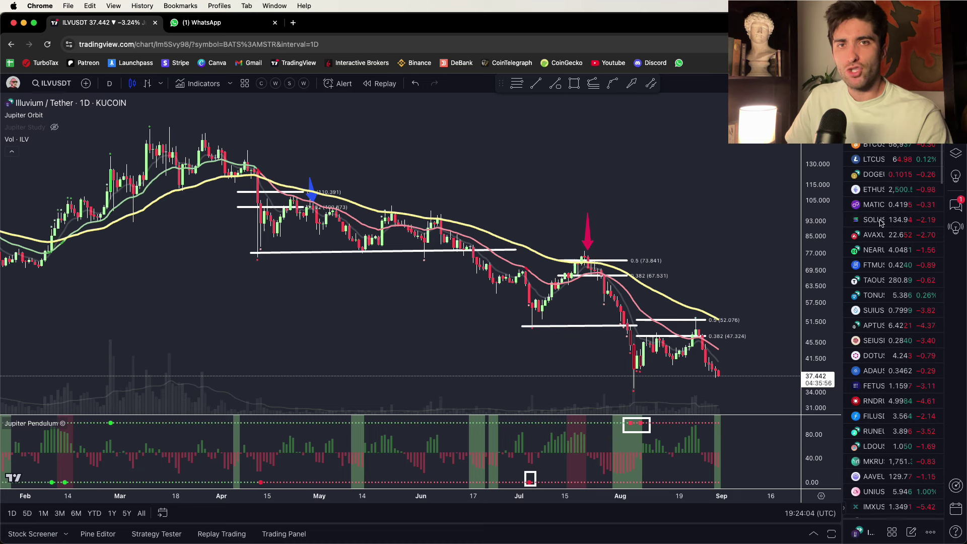
{"action": "left_click", "coordinate": [876, 146]}
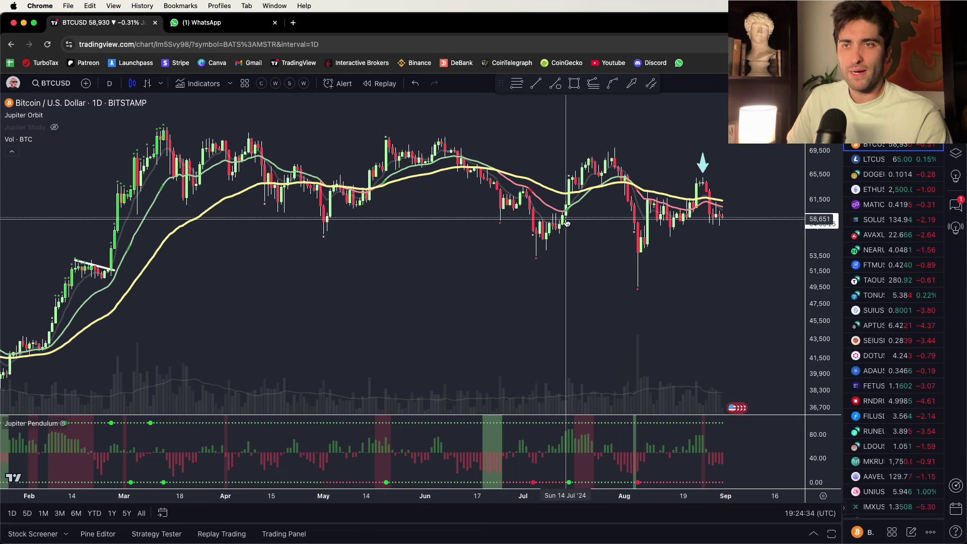
{"action": "left_click", "coordinate": [517, 83]}
{"action": "left_click", "coordinate": [526, 137]}
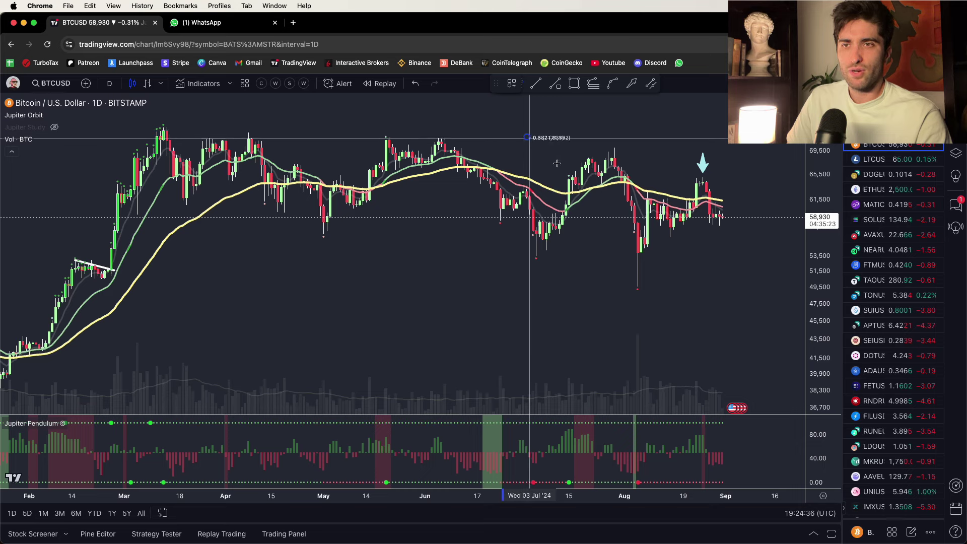
{"action": "left_click", "coordinate": [588, 254]}
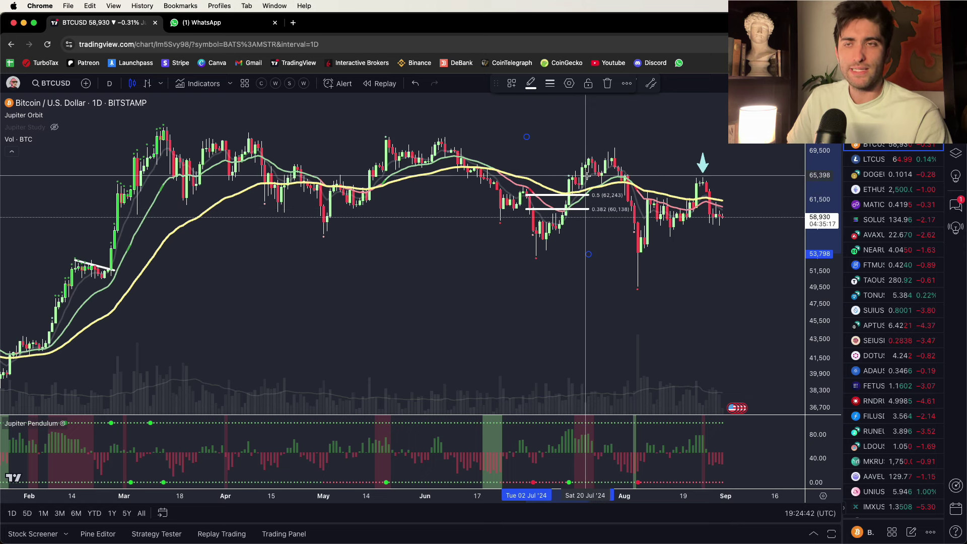
- Draw a second Fibonacci retracement on BTCUSD from about 70,159 at 7 August to 49,772 at 24 August 2024
{"action": "scroll", "coordinate": [582, 179], "scroll_direction": "up", "scroll_amount": 1}
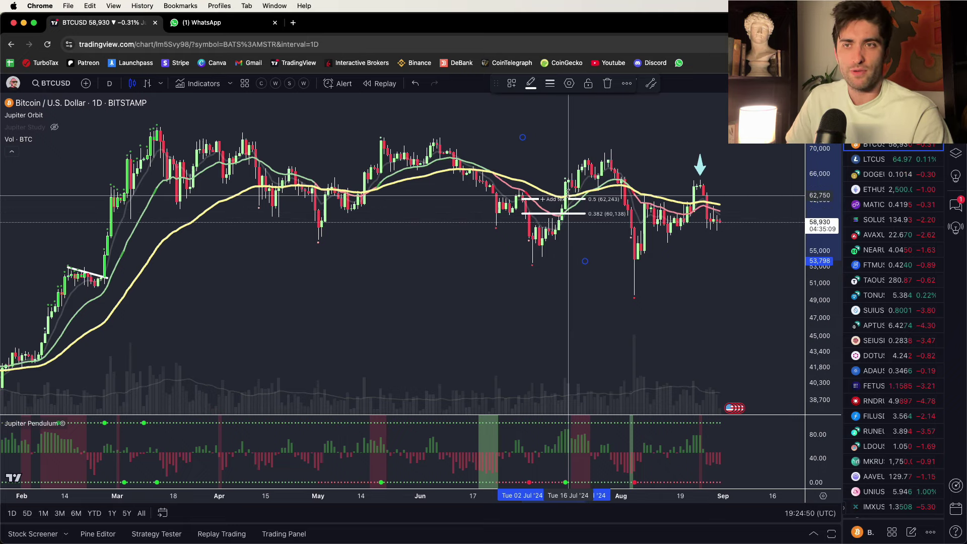
{"action": "scroll", "coordinate": [569, 187], "scroll_direction": "up", "scroll_amount": 1}
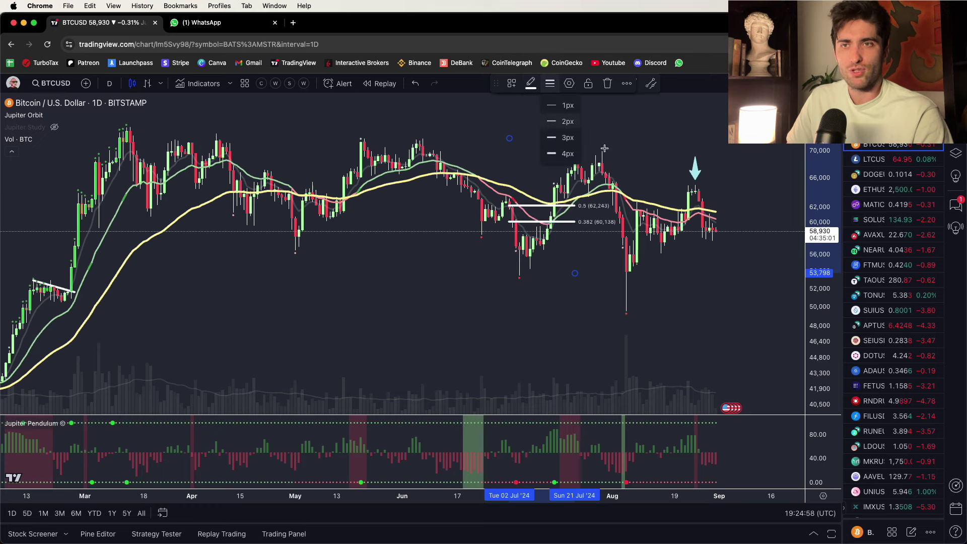
{"action": "left_click", "coordinate": [525, 95]}
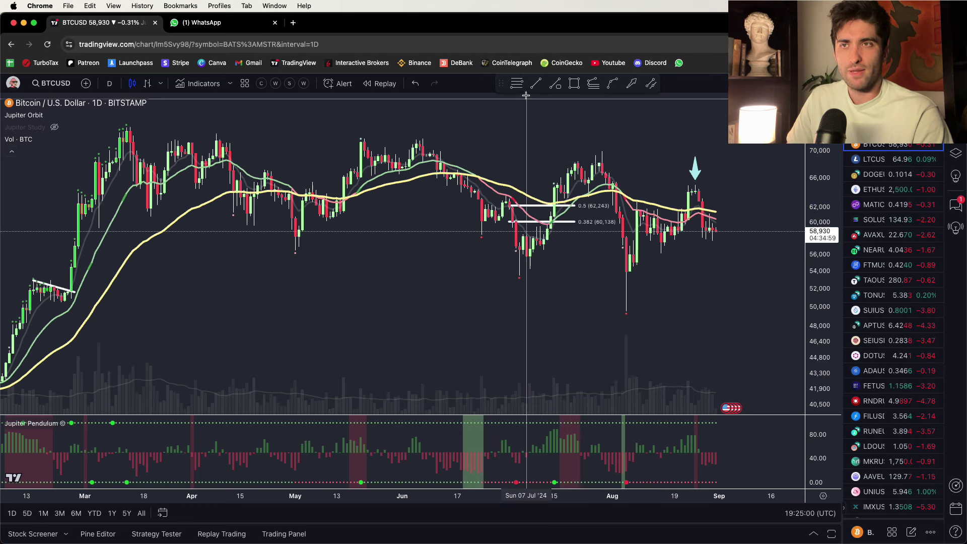
{"action": "left_click", "coordinate": [633, 150]}
{"action": "left_click", "coordinate": [691, 310]}
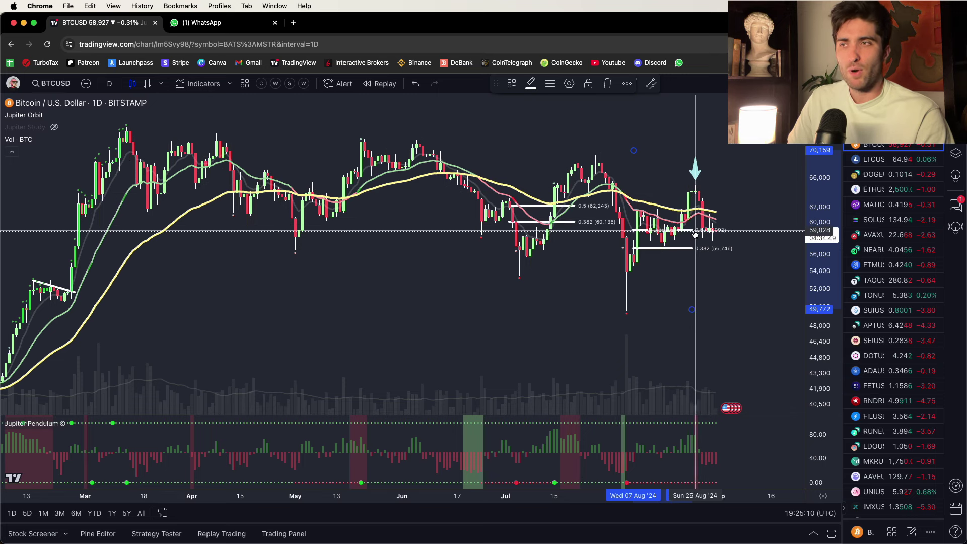
- Frame the BTCUSD sideways range with a rectangle from 12 March to 6 September 2024, its lower edge at about 52,797
{"action": "scroll", "coordinate": [694, 232], "scroll_direction": "down", "scroll_amount": 3}
{"action": "scroll", "coordinate": [695, 232], "scroll_direction": "up", "scroll_amount": 1}
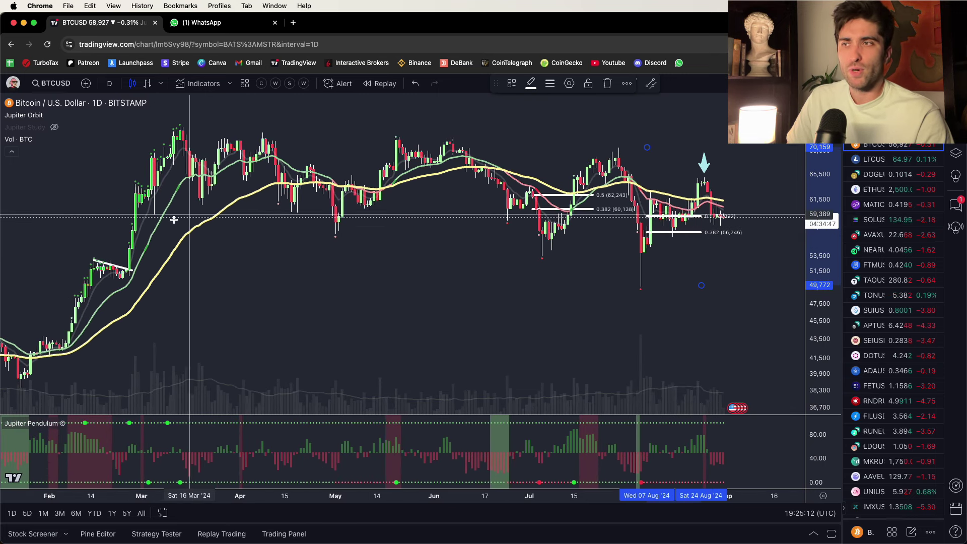
{"action": "left_click", "coordinate": [554, 131]}
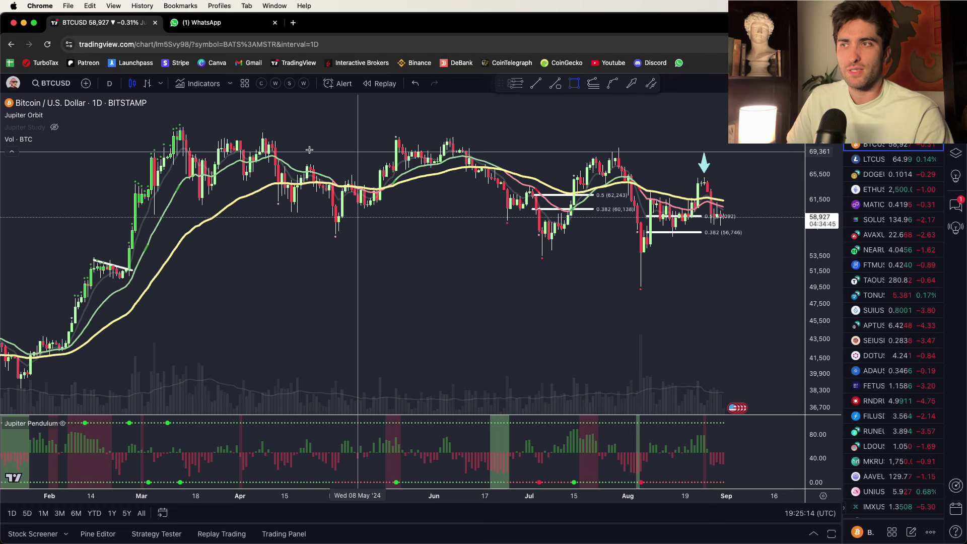
{"action": "left_click_drag", "start_coordinate": [177, 129], "coordinate": [743, 261]}
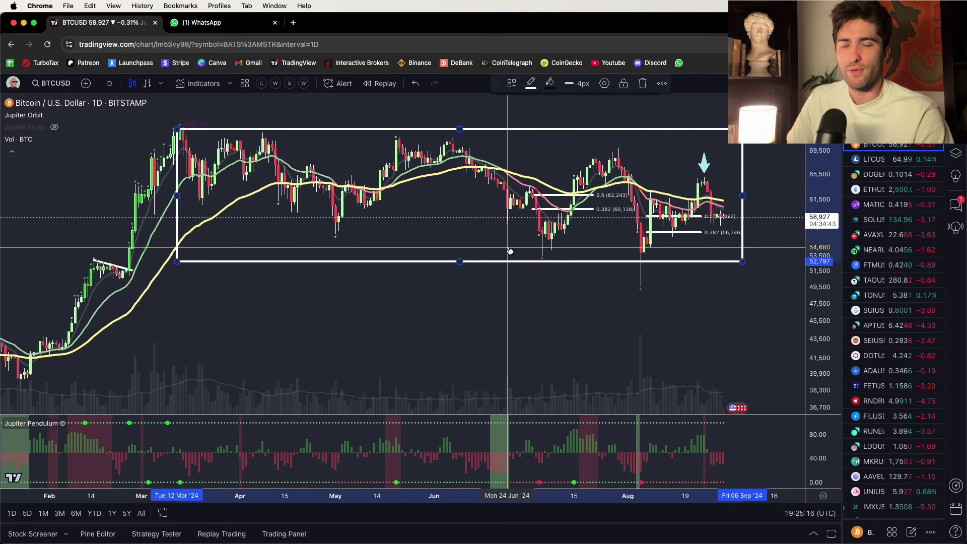
{"action": "scroll", "coordinate": [509, 250], "scroll_direction": "left", "scroll_amount": 2}
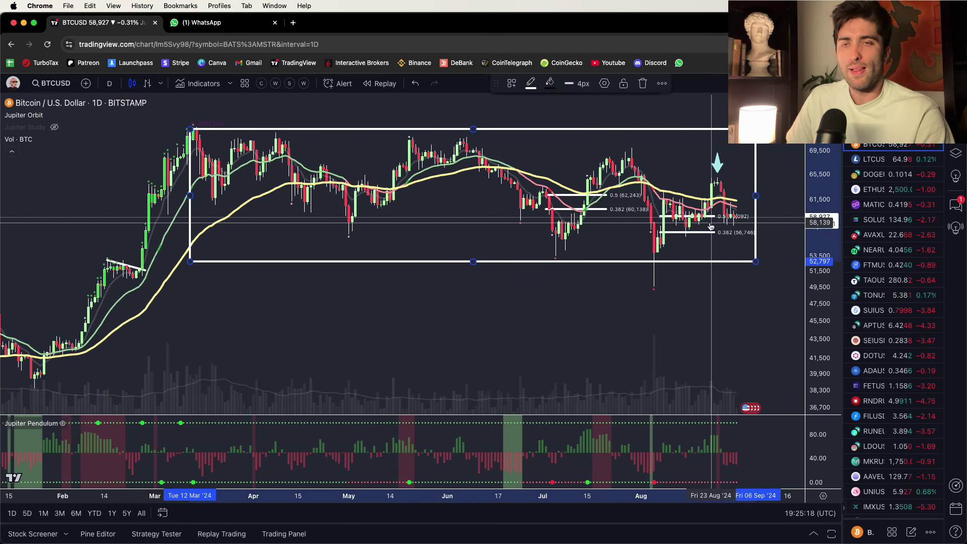
{"action": "scroll", "coordinate": [433, 223], "scroll_direction": "right", "scroll_amount": 3}
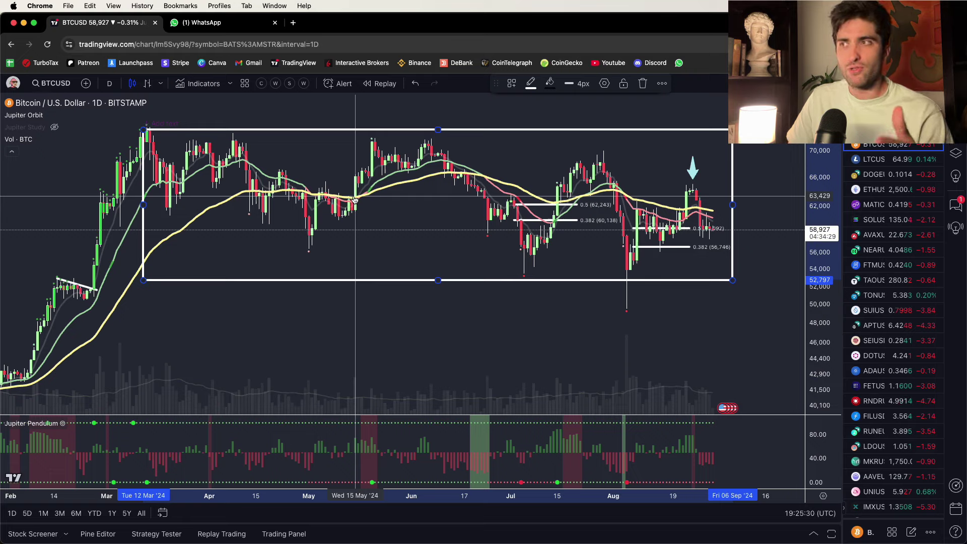
- Open the FETUSD chart for a brief review, and switch to the RUNEUSDT chart
{"action": "scroll", "coordinate": [569, 320], "scroll_direction": "down", "scroll_amount": 1}
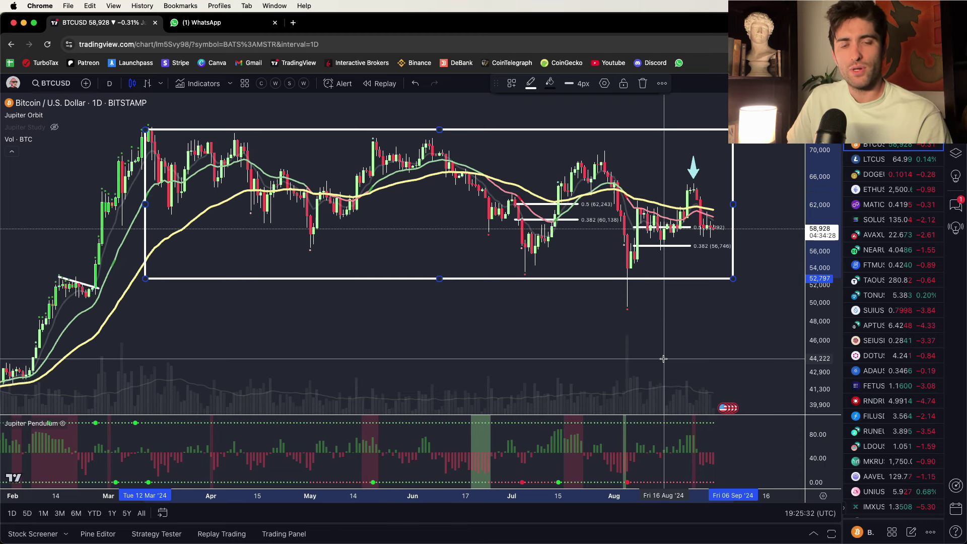
{"action": "left_click", "coordinate": [872, 386]}
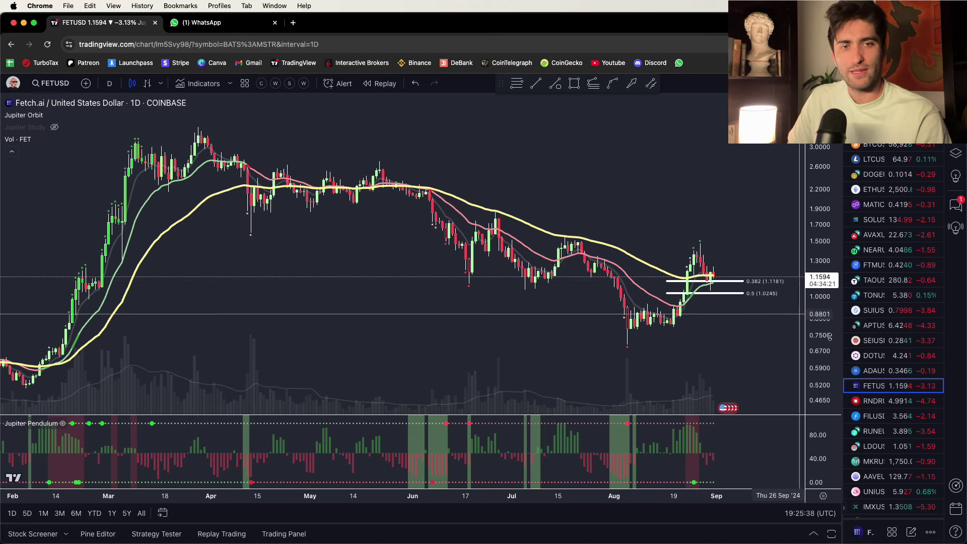
{"action": "scroll", "coordinate": [871, 378], "scroll_direction": "down", "scroll_amount": 1}
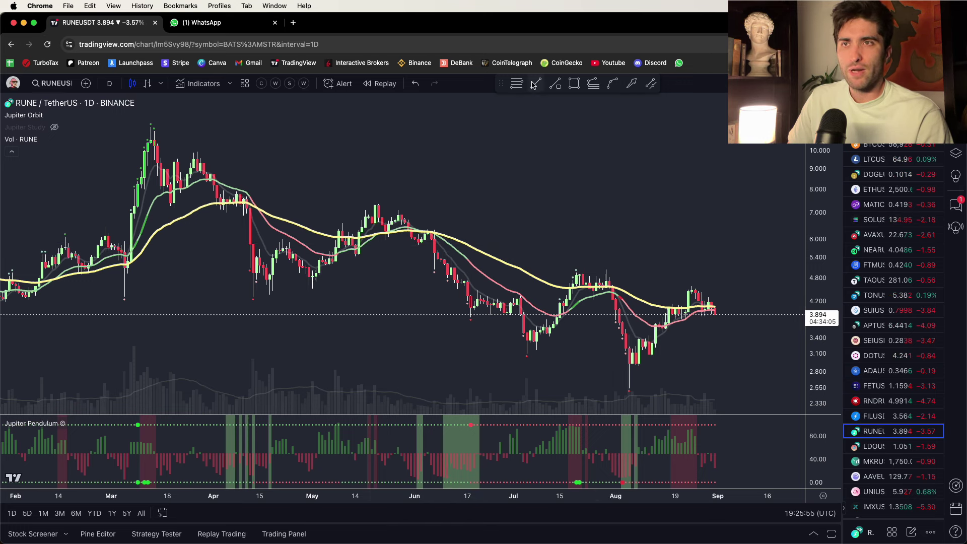
- Draw a rectangle around the RUNEUSDT move above the yellow average from 7 May to 6 June 2024, between about 7.406 and 6.080
{"action": "left_click", "coordinate": [574, 84]}
{"action": "mouse_move", "coordinate": [331, 202]}
{"action": "left_mouse_down"}
{"action": "mouse_move", "coordinate": [432, 247]}
{"action": "mouse_move", "coordinate": [382, 236]}
{"action": "left_mouse_up"}
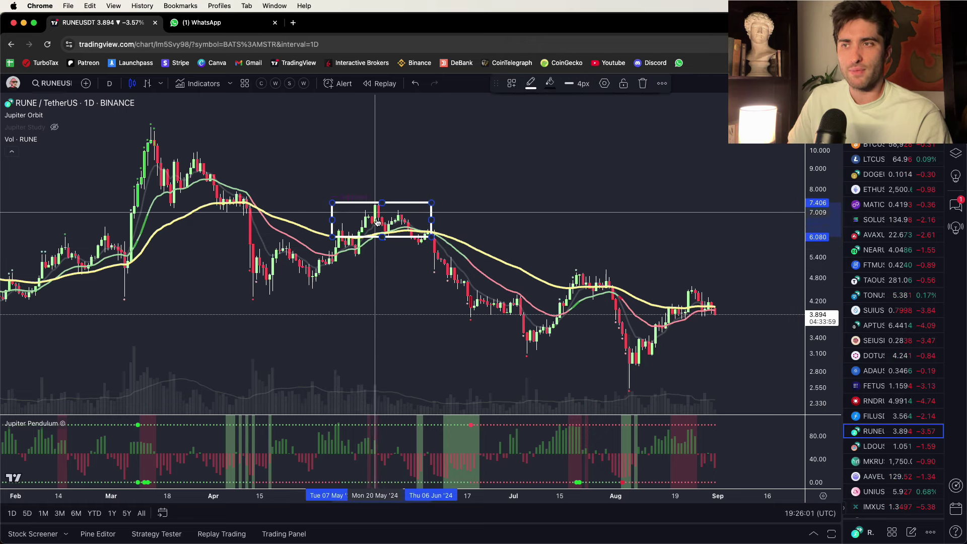
{"action": "left_click", "coordinate": [551, 103]}
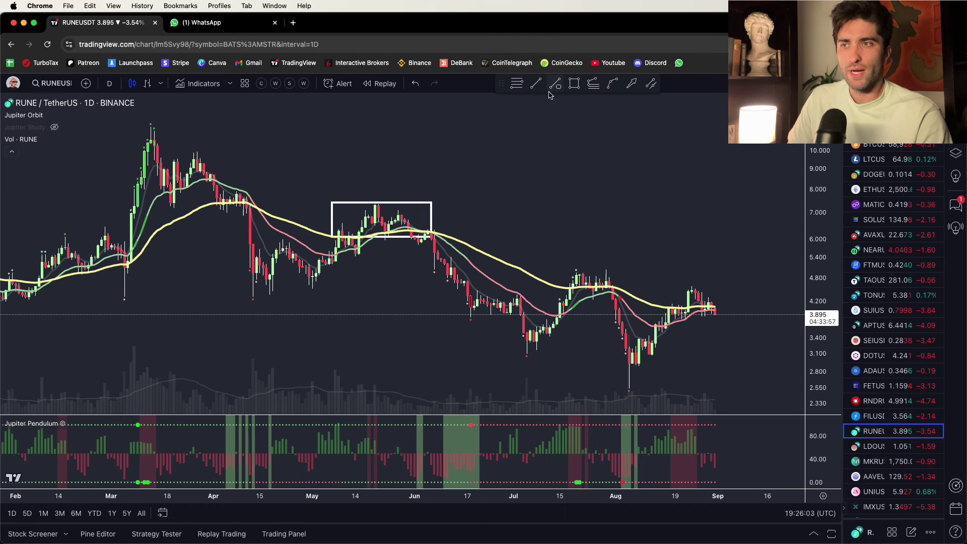
- Place an upward arrow from about 4.821 to 5.446 at the 8 May 2024 breakout on RUNEUSDT
{"action": "scroll", "coordinate": [462, 179], "scroll_direction": "right", "scroll_amount": 1}
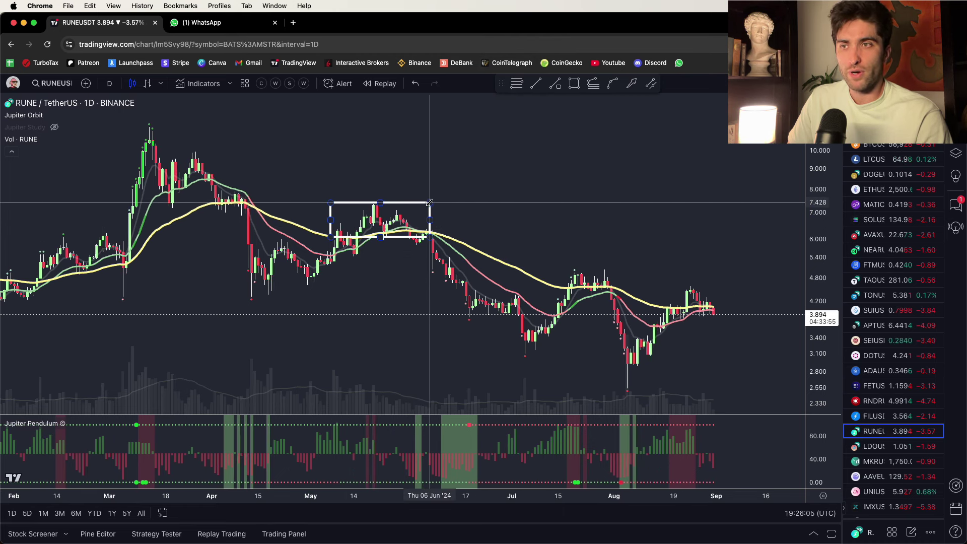
{"action": "left_click_drag", "start_coordinate": [331, 276], "coordinate": [336, 255]}
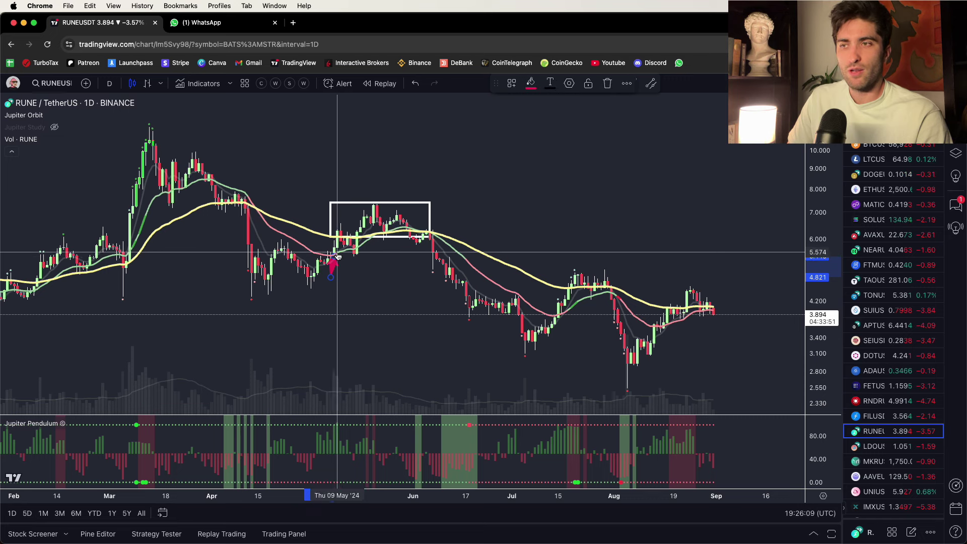
{"action": "scroll", "coordinate": [880, 468], "scroll_direction": "down", "scroll_amount": 4}
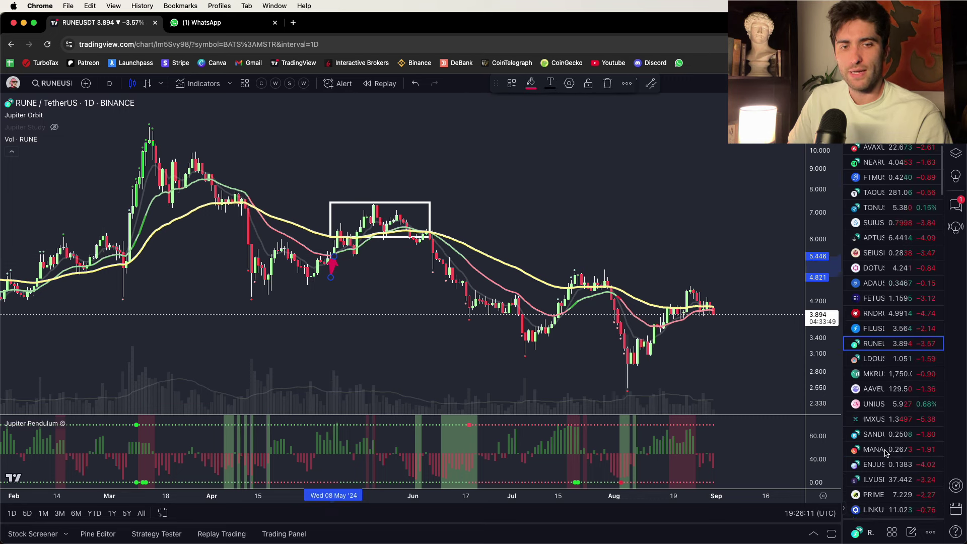
- Open the ILVUSDT chart for a brief comparison, and return to the RUNEUSDT chart
{"action": "left_click", "coordinate": [877, 471]}
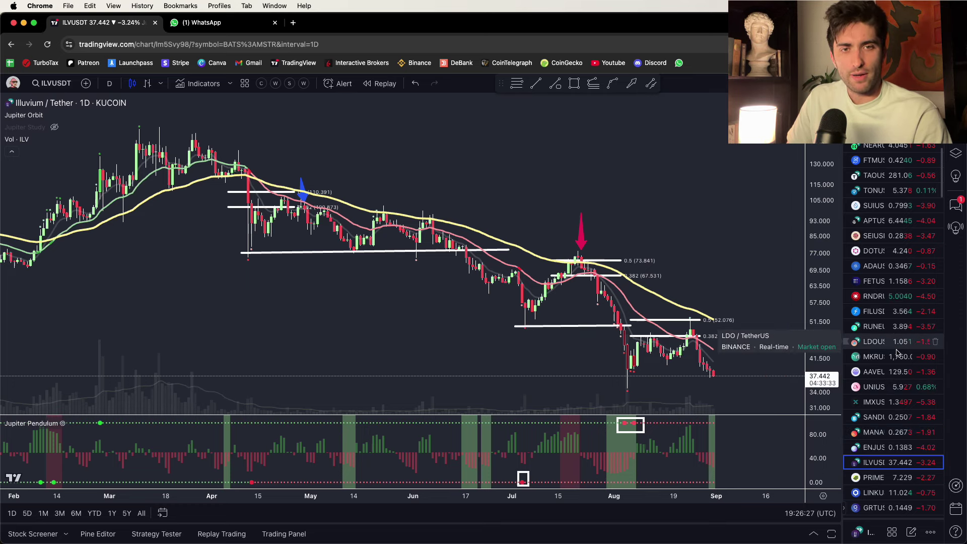
{"action": "left_click", "coordinate": [895, 328]}
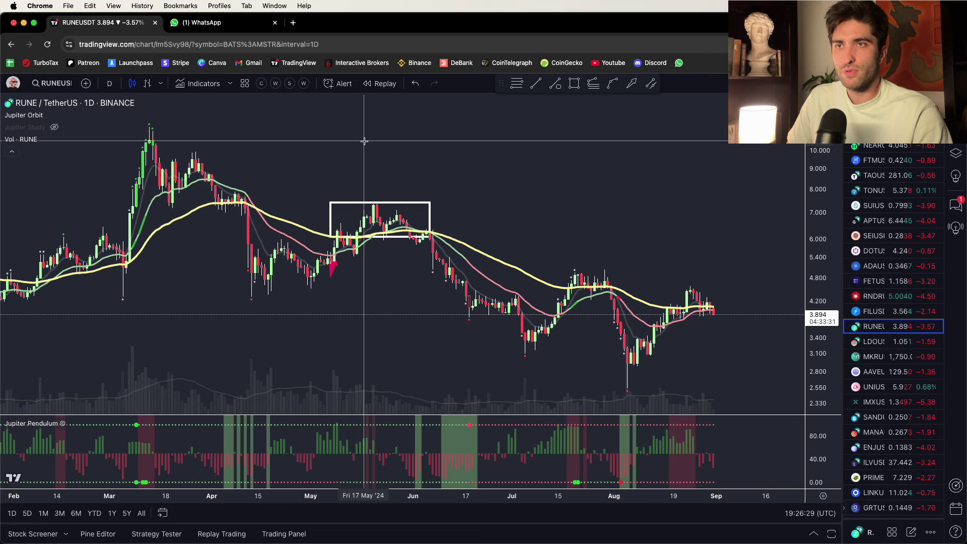
- Draw a Fibonacci retracement on RUNEUSDT from the March peak's level at 20 April 2024 down to about 4.318 at 14 May 2024
{"action": "left_click", "coordinate": [517, 85]}
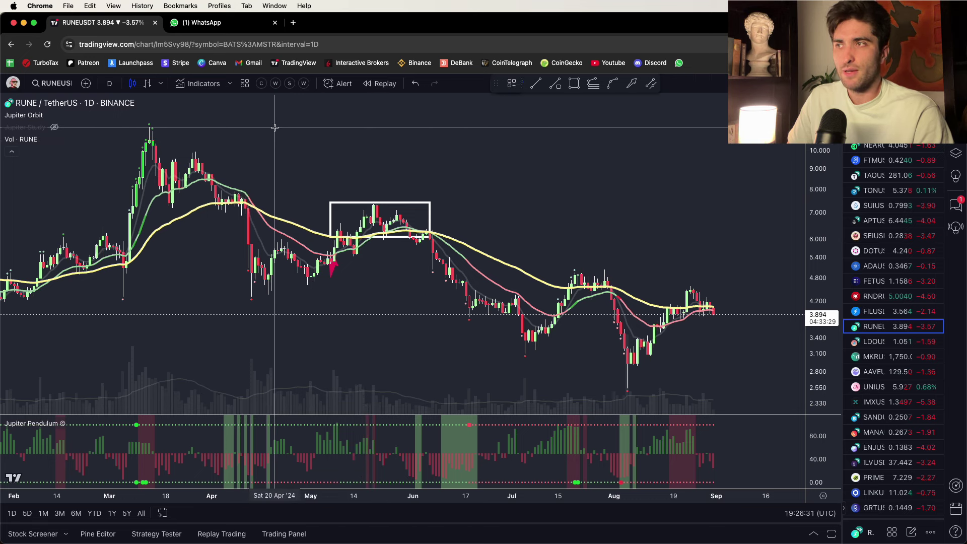
{"action": "left_click", "coordinate": [274, 127]}
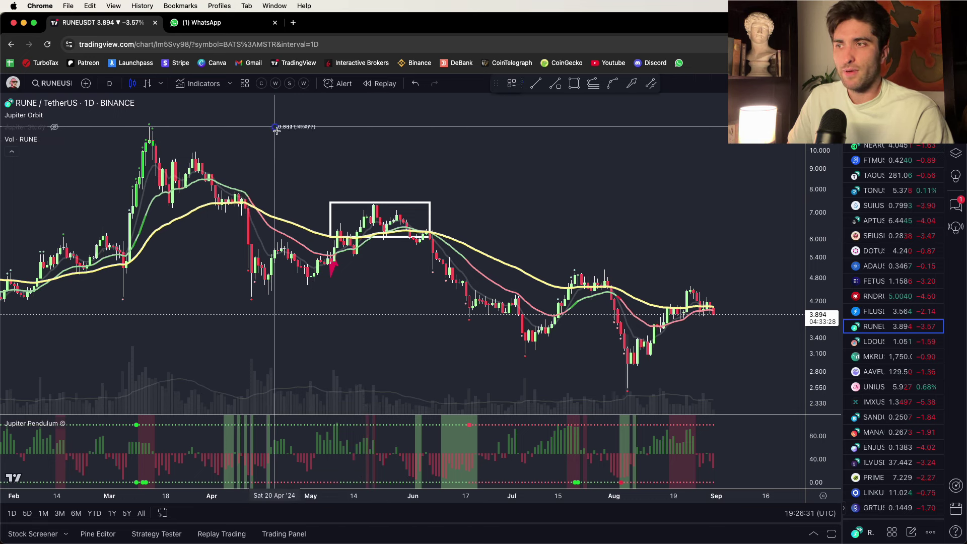
{"action": "left_click", "coordinate": [352, 297]}
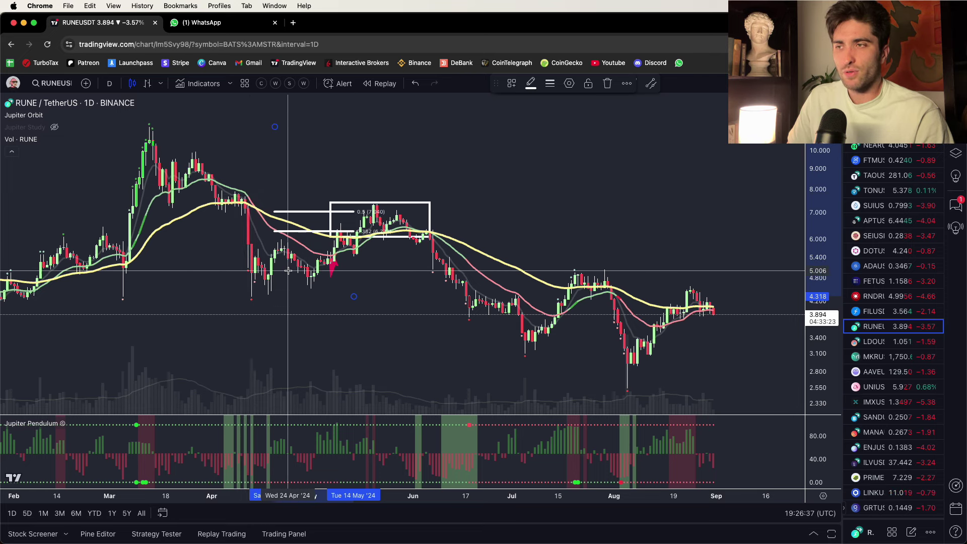
{"action": "scroll", "coordinate": [287, 269], "scroll_direction": "up", "scroll_amount": 1}
{"action": "left_click", "coordinate": [319, 167]}
{"action": "scroll", "coordinate": [318, 167], "scroll_direction": "left", "scroll_amount": 5}
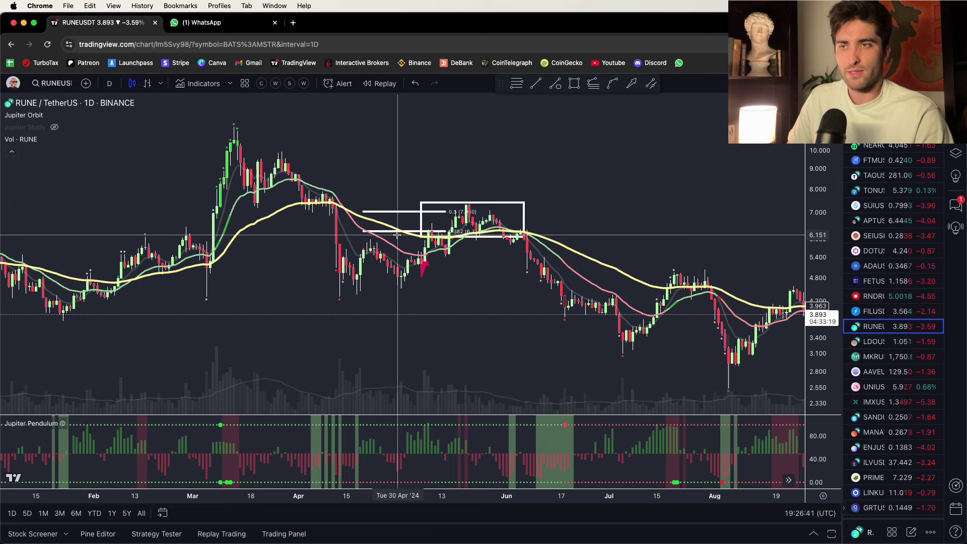
- Delete the white rectangle on RUNEUSDT and extend the upward arrow's tip to about 5.805 at 9 May 2024
{"action": "left_click", "coordinate": [524, 208]}
{"action": "key", "text": "BackSpace"}
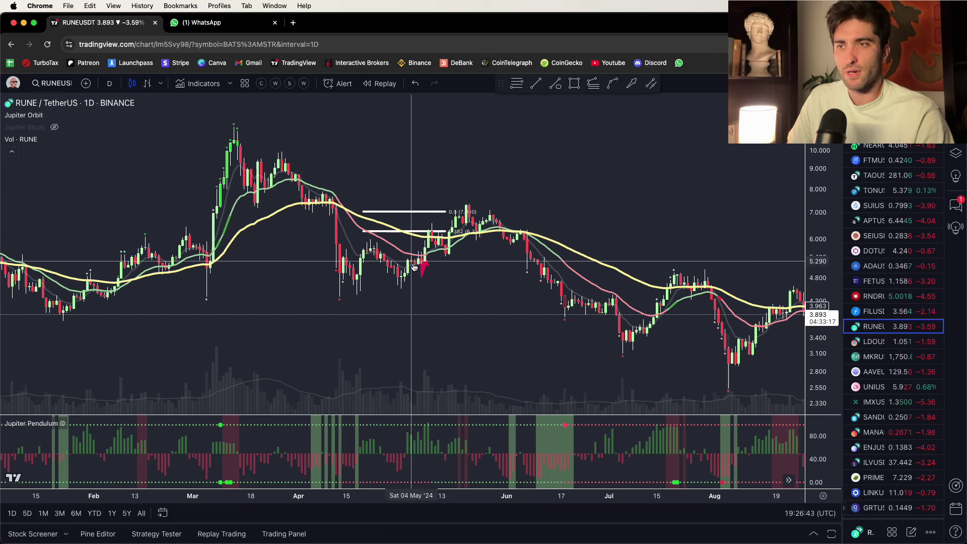
{"action": "scroll", "coordinate": [415, 262], "scroll_direction": "up", "scroll_amount": 1}
{"action": "scroll", "coordinate": [415, 262], "scroll_direction": "up", "scroll_amount": 1}
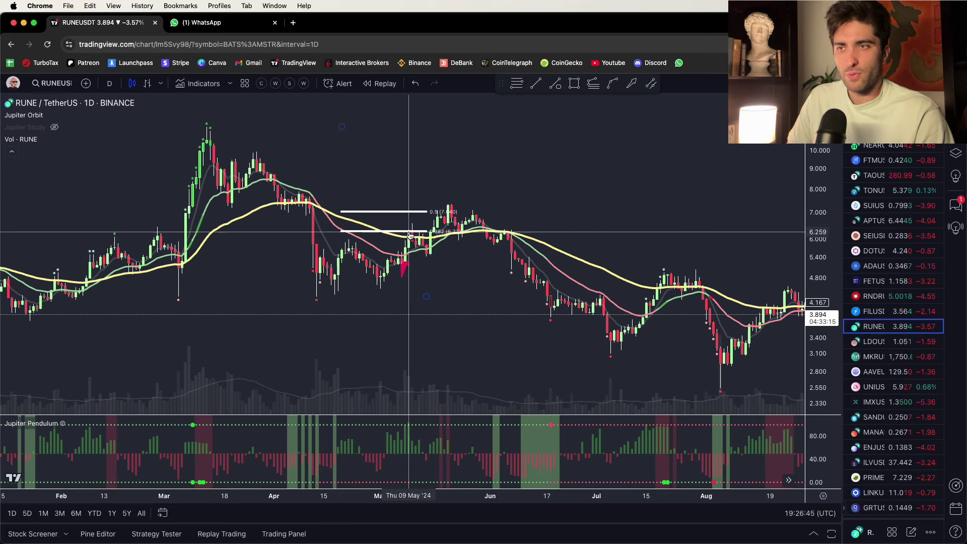
{"action": "left_click", "coordinate": [403, 261]}
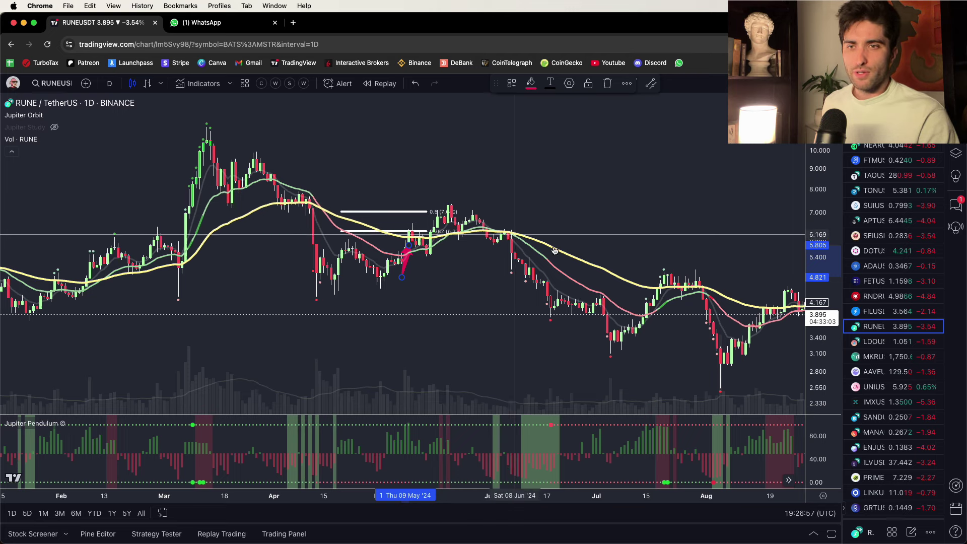
{"action": "left_click", "coordinate": [614, 190]}
{"action": "left_click_drag", "start_coordinate": [614, 190], "coordinate": [592, 190]}
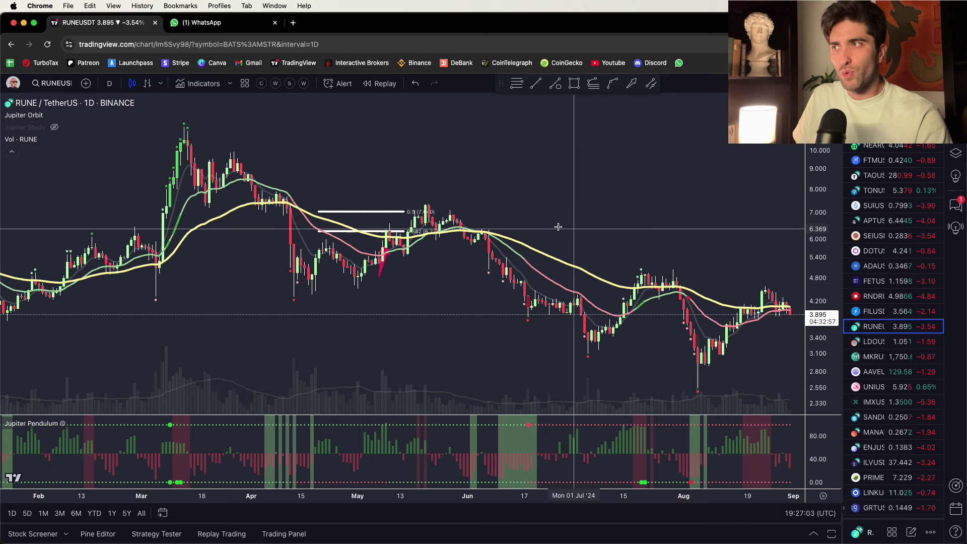
- Show the hidden Jupiter Study with its strategy report, and shrink the report to give the chart more height
{"action": "left_click", "coordinate": [54, 127]}
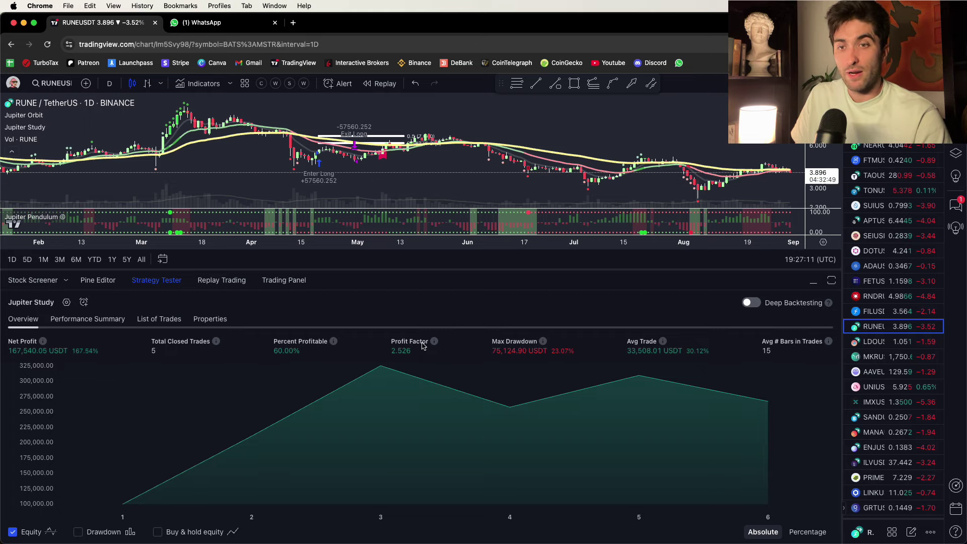
{"action": "left_click_drag", "start_coordinate": [493, 270], "coordinate": [484, 298]}
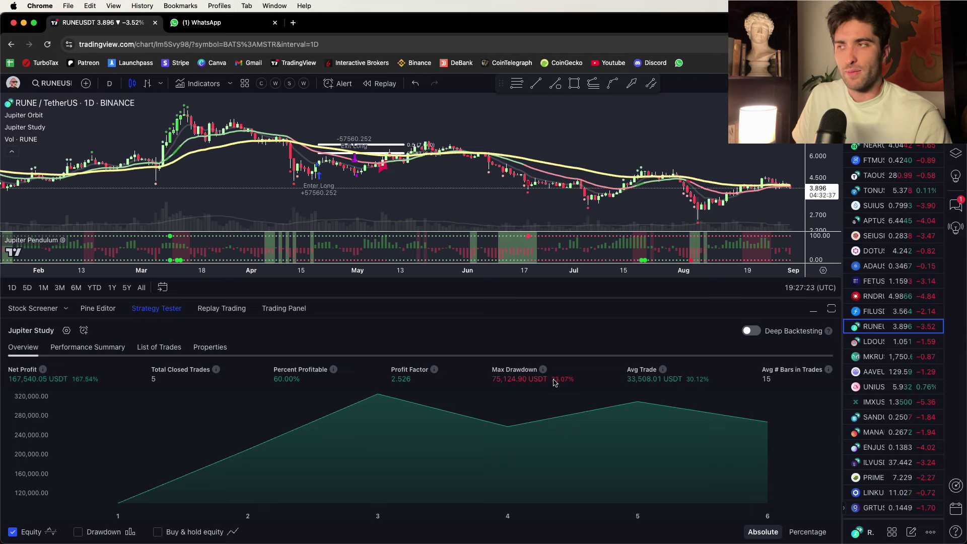
- Review the Jupiter Study inputs, choosing Shade Flip for both the long strategy entry and long take profit conditions
{"action": "left_click", "coordinate": [69, 127]}
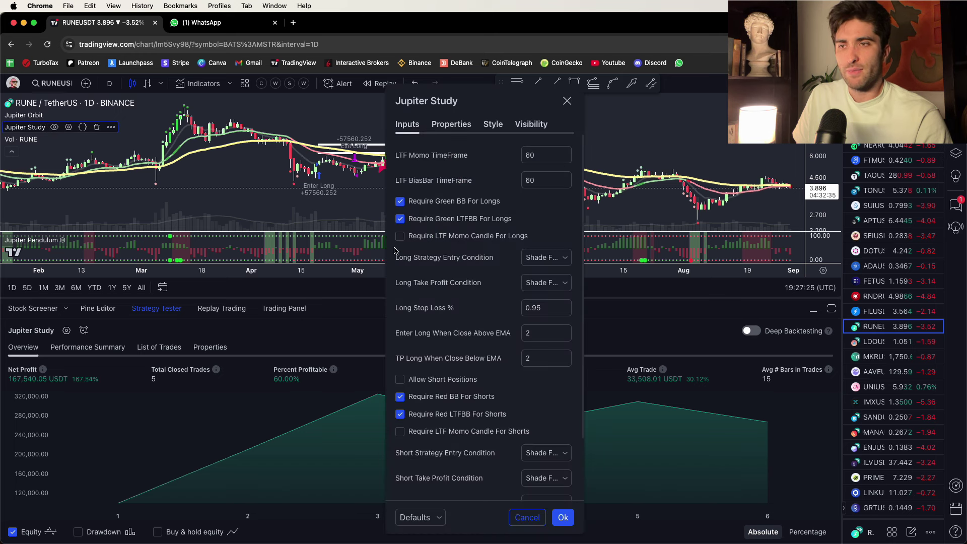
{"action": "scroll", "coordinate": [473, 272], "scroll_direction": "down", "scroll_amount": 2}
{"action": "scroll", "coordinate": [479, 280], "scroll_direction": "up", "scroll_amount": 2}
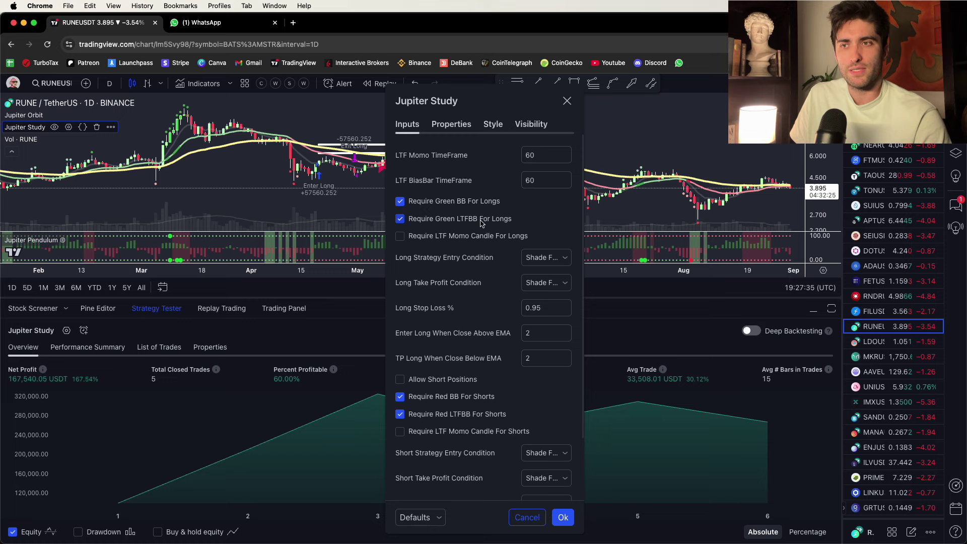
{"action": "left_click", "coordinate": [533, 258]}
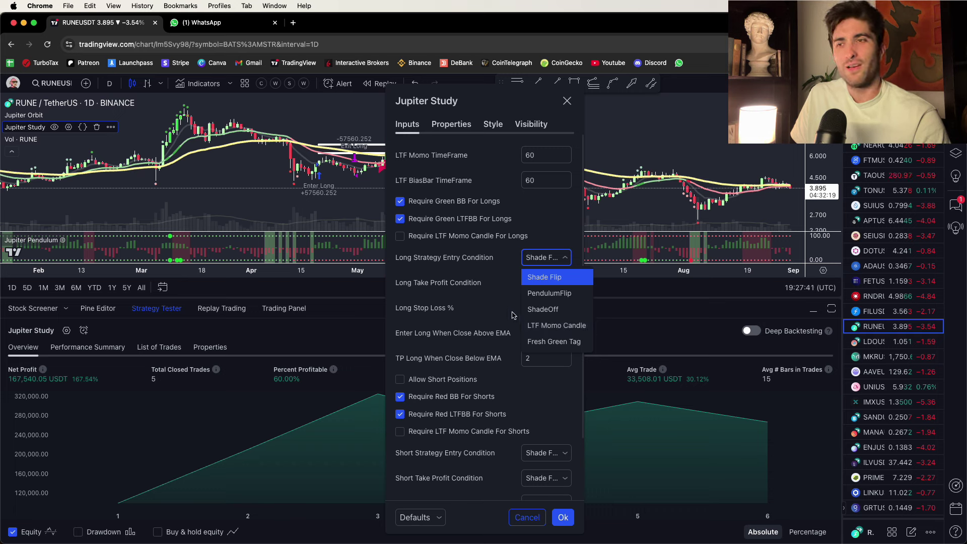
{"action": "left_click", "coordinate": [544, 281]}
{"action": "left_click", "coordinate": [543, 284]}
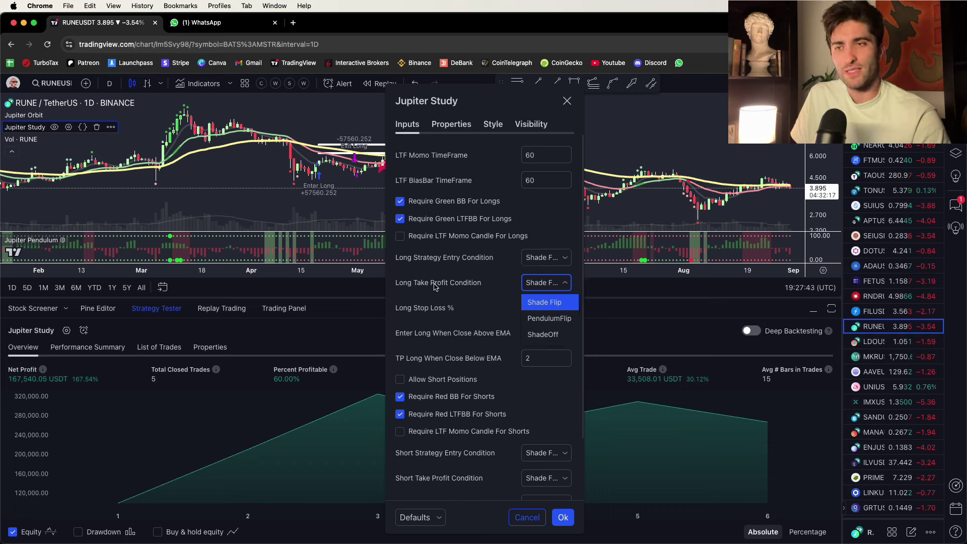
{"action": "left_click", "coordinate": [552, 305]}
- Set the Jupiter Study's Long Stop Loss % to 0.90
{"action": "left_click", "coordinate": [538, 307]}
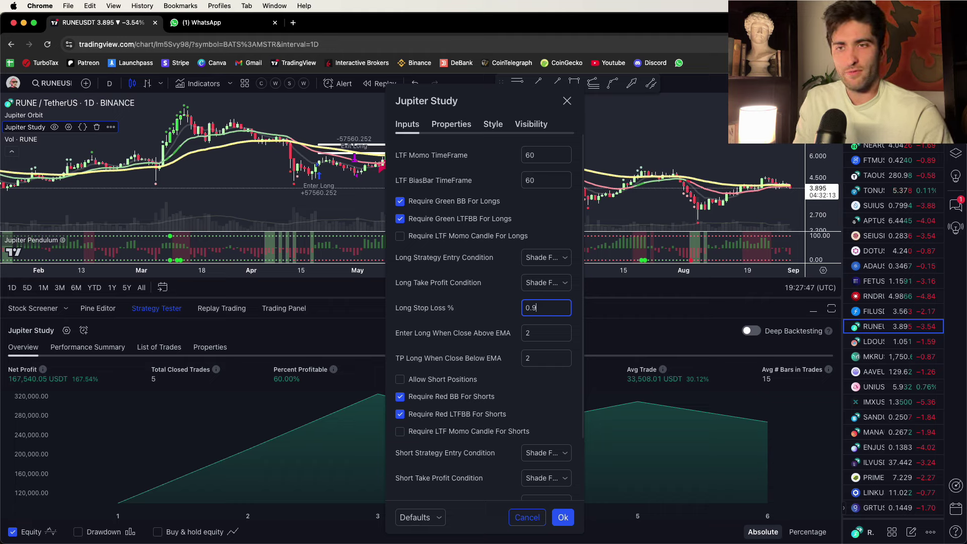
{"action": "type", "text": "0"}
{"action": "left_click", "coordinate": [498, 319]}
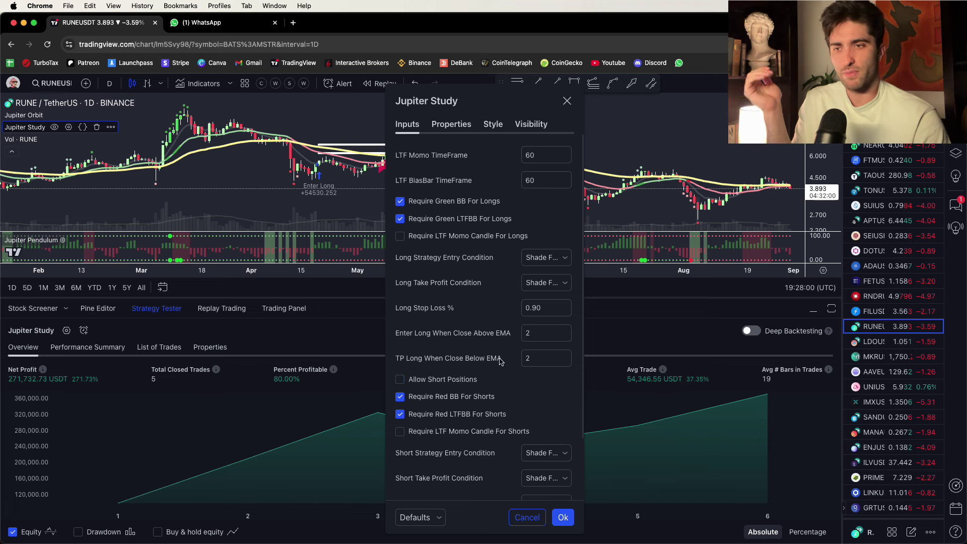
- Examine the Jupiter Study's EMA and short-side inputs and its strategy properties, and return to the inputs
{"action": "left_click", "coordinate": [540, 336]}
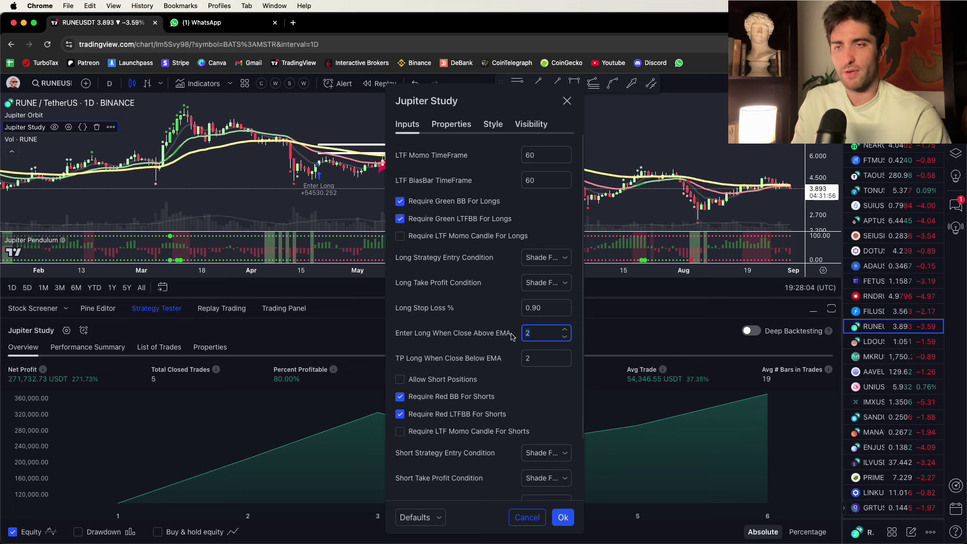
{"action": "scroll", "coordinate": [526, 377], "scroll_direction": "down", "scroll_amount": 3}
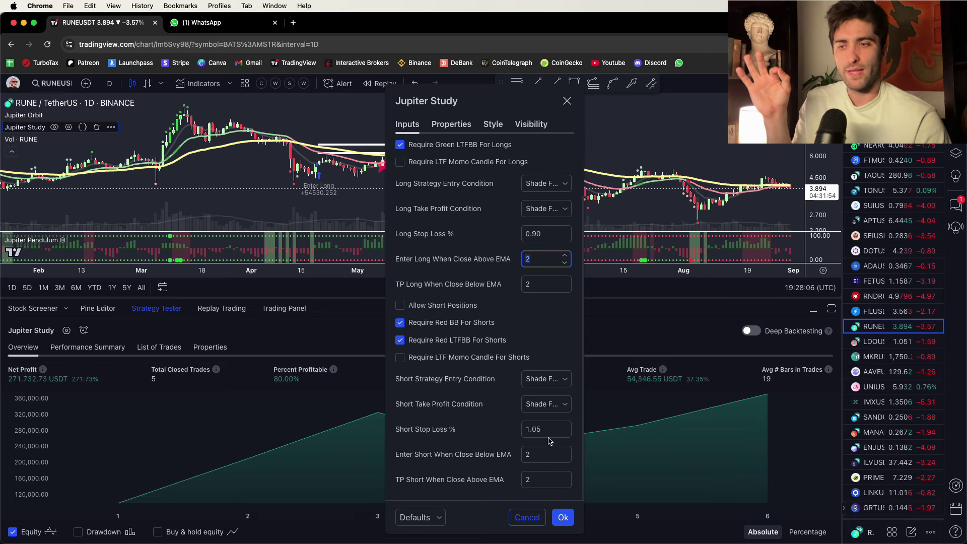
{"action": "scroll", "coordinate": [536, 413], "scroll_direction": "up", "scroll_amount": 3}
{"action": "left_click", "coordinate": [451, 124]}
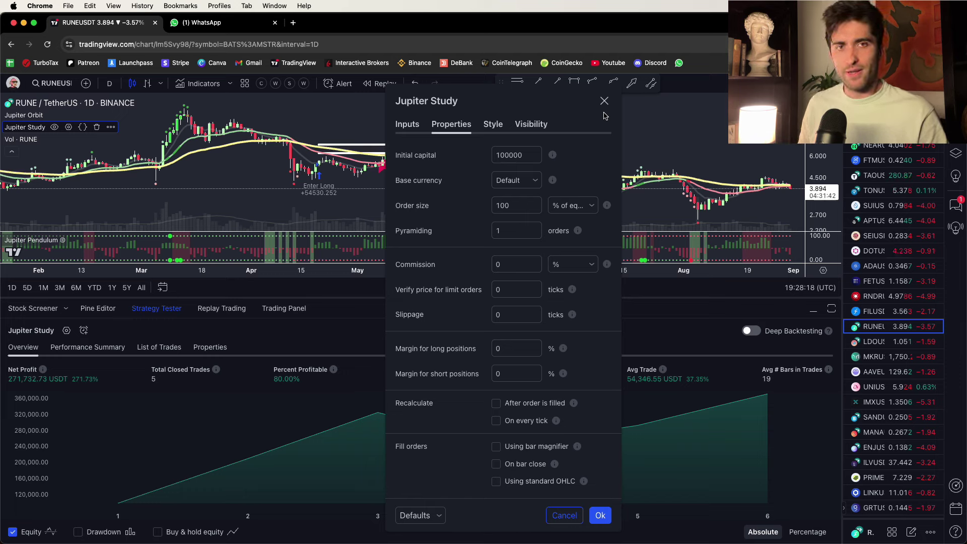
{"action": "left_click", "coordinate": [407, 123]}
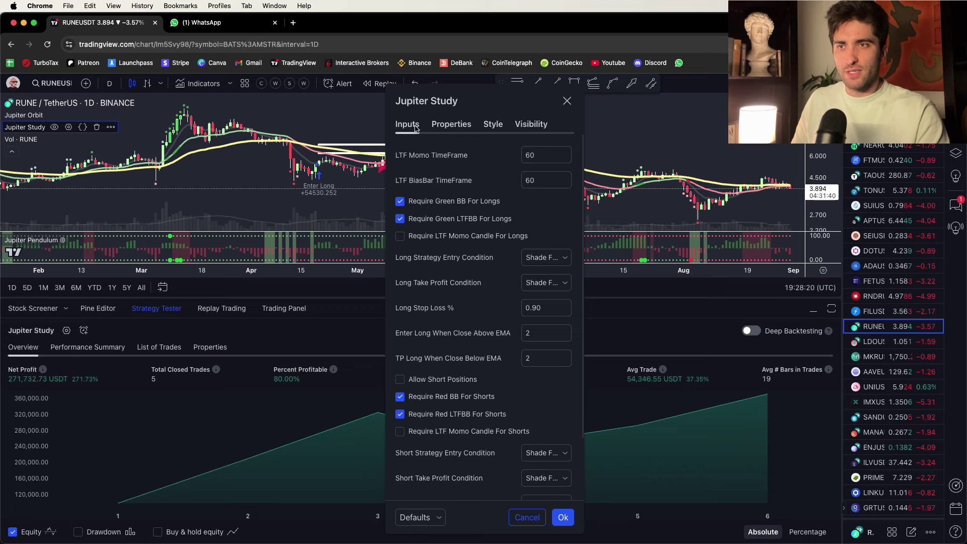